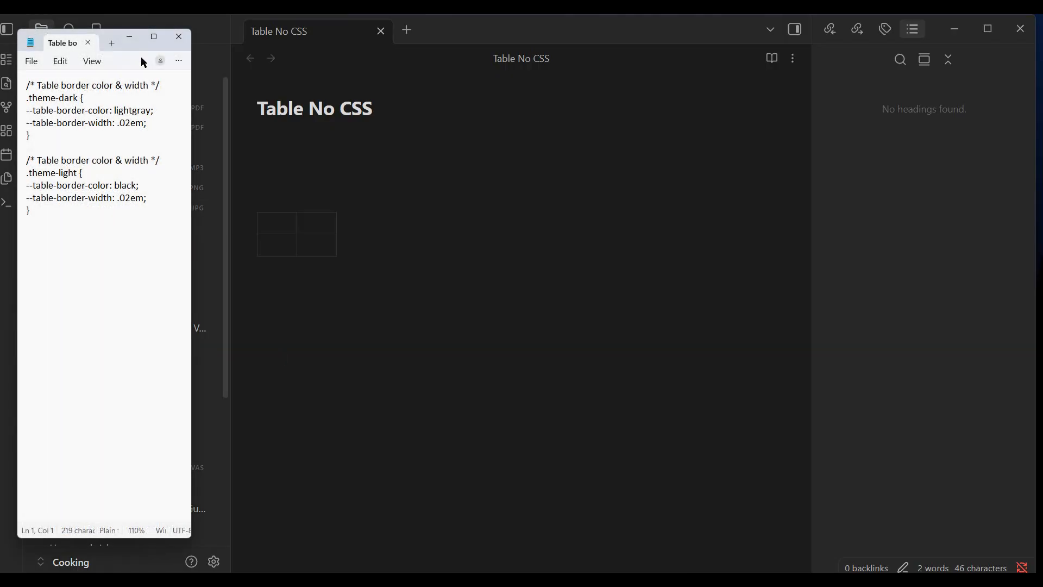
Open the Save As dialog for the table border CSS text, with Table border color-width.css as the file name in the snippets folder.
{"action": "left_click_drag", "start_coordinate": [129, 44], "coordinate": [471, 74]}
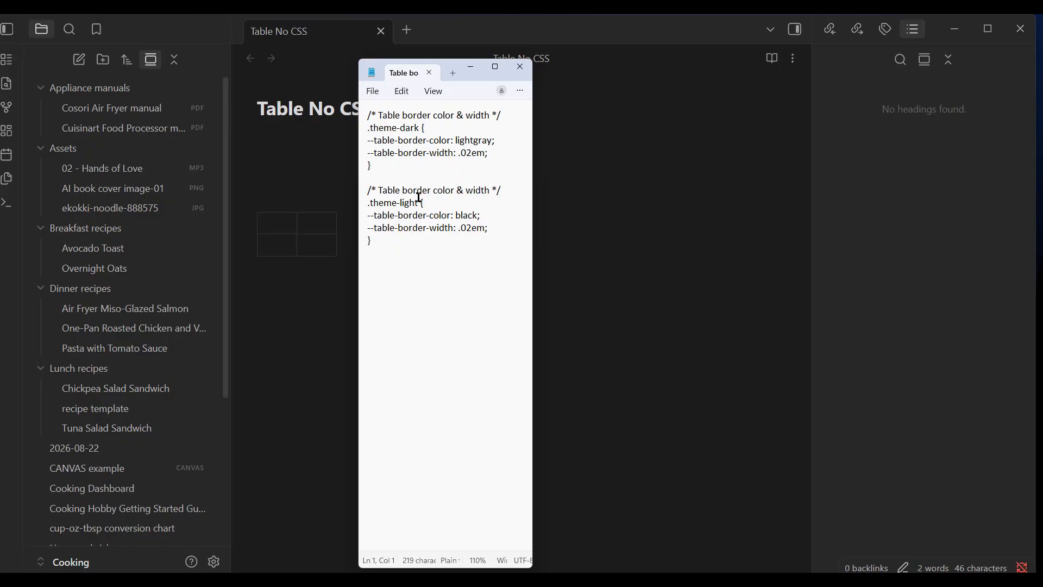
{"action": "left_click", "coordinate": [377, 94]}
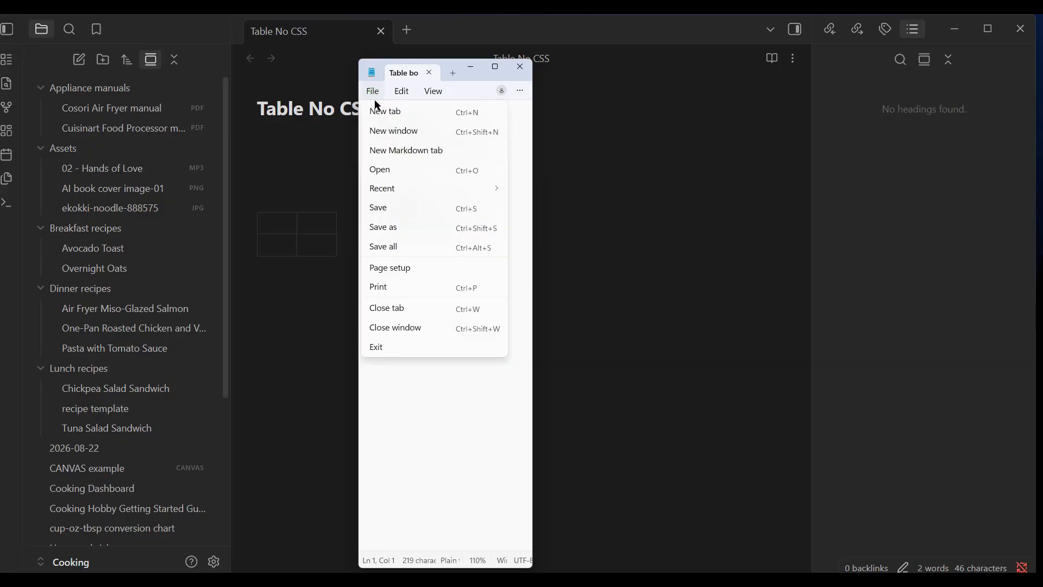
{"action": "left_click", "coordinate": [392, 233]}
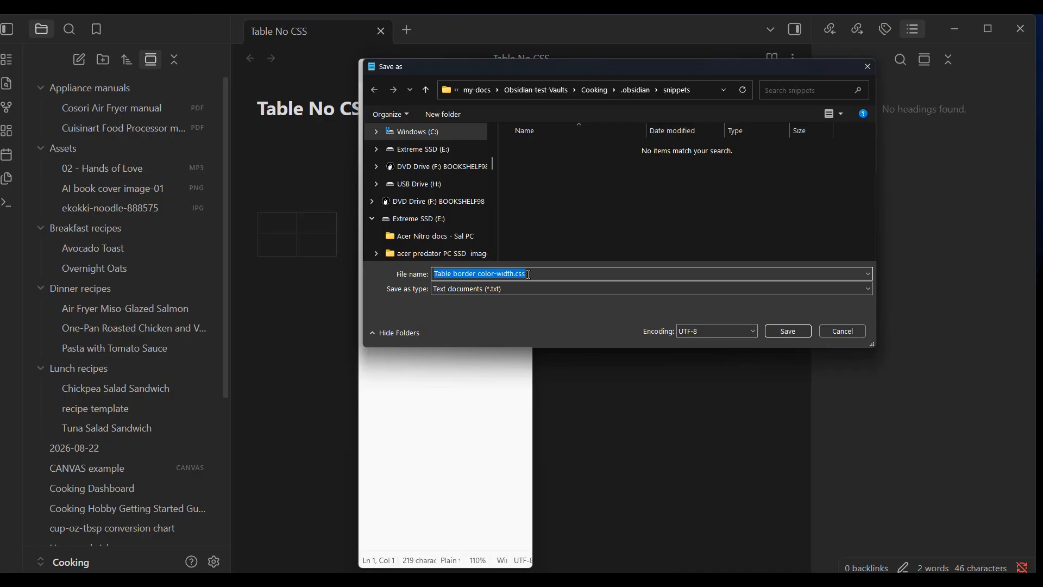
{"action": "left_click", "coordinate": [538, 274]}
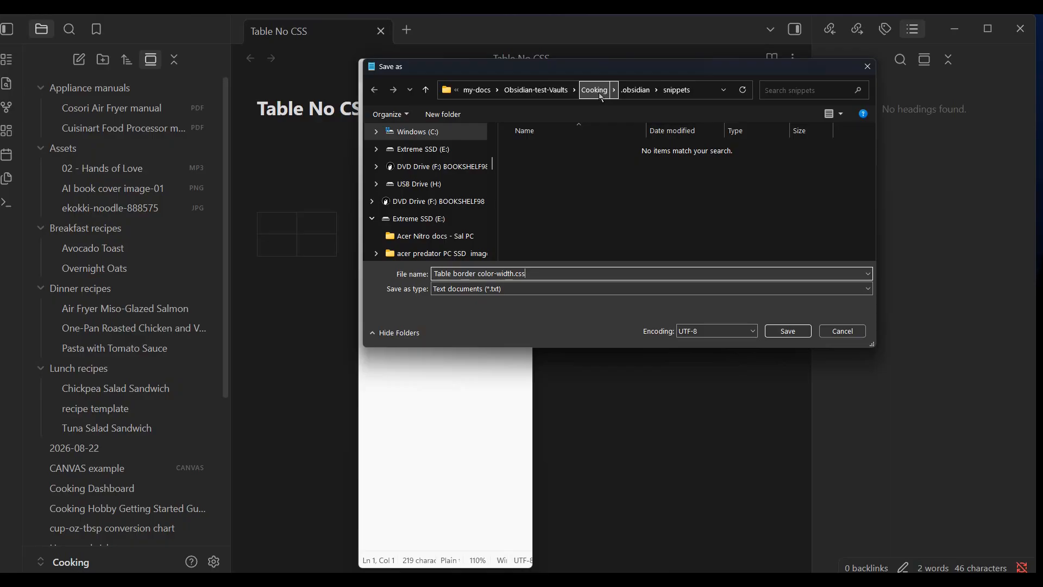
Switch to File Explorer and open the .obsidian folder inside the Cooking vault.
{"action": "left_click", "coordinate": [188, 580]}
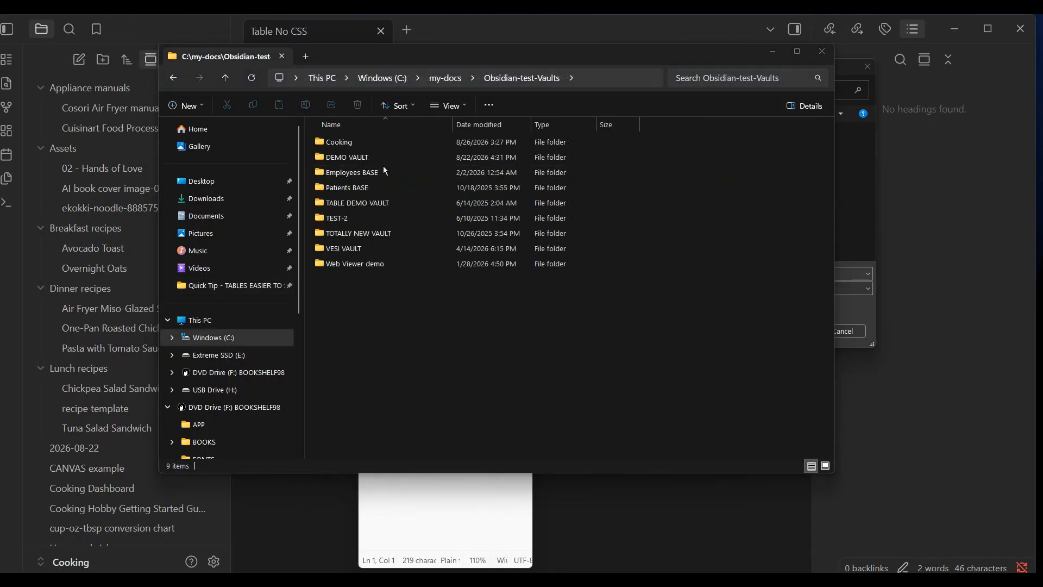
{"action": "mouse_move", "coordinate": [402, 69]}
{"action": "left_mouse_down"}
{"action": "mouse_move", "coordinate": [407, 111]}
{"action": "mouse_move", "coordinate": [441, 34]}
{"action": "mouse_move", "coordinate": [407, 50]}
{"action": "mouse_move", "coordinate": [394, 70]}
{"action": "left_mouse_up"}
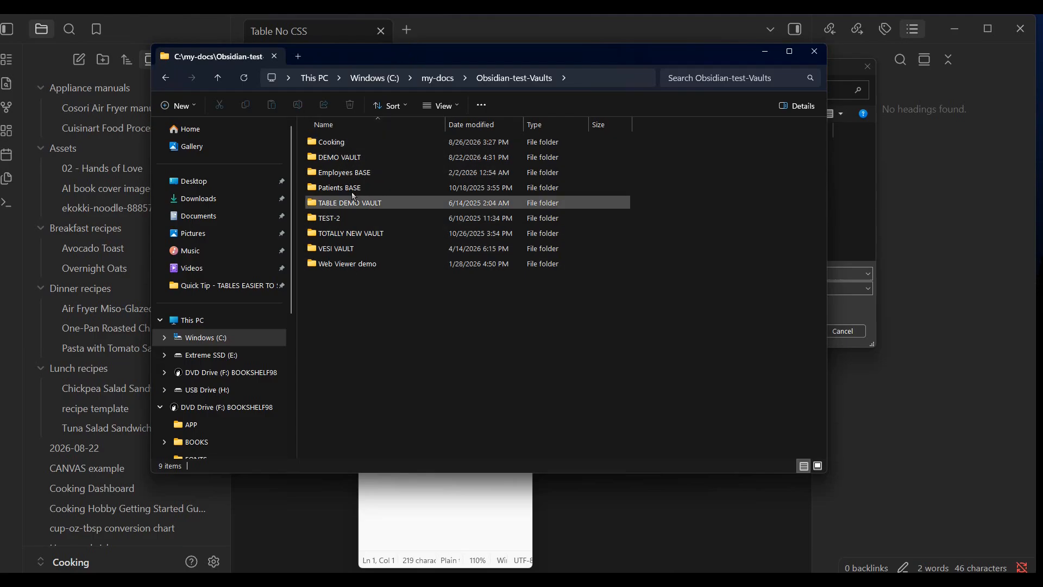
{"action": "mouse_move", "coordinate": [328, 146]}
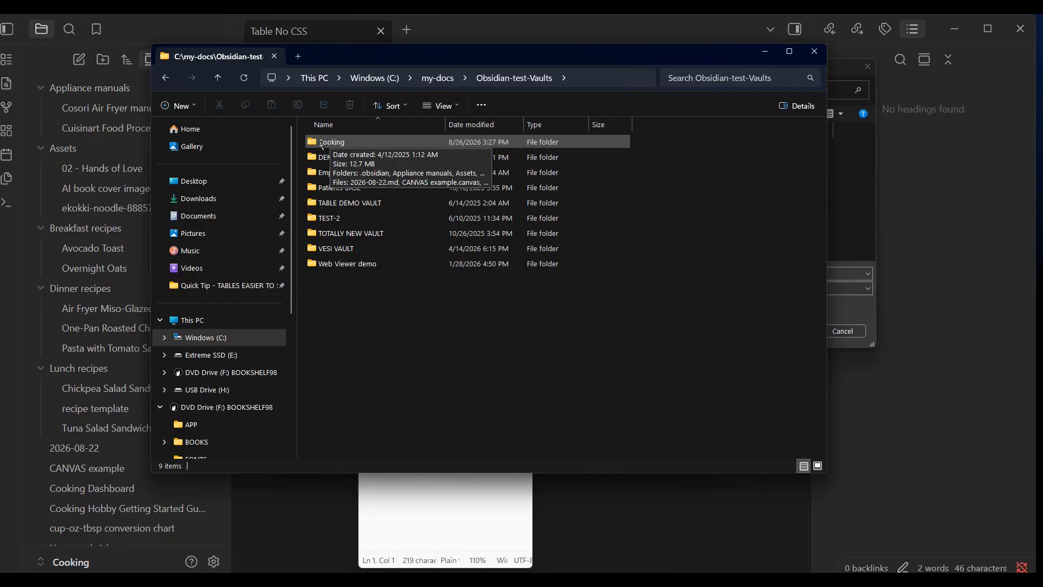
{"action": "double_click", "coordinate": [327, 142]}
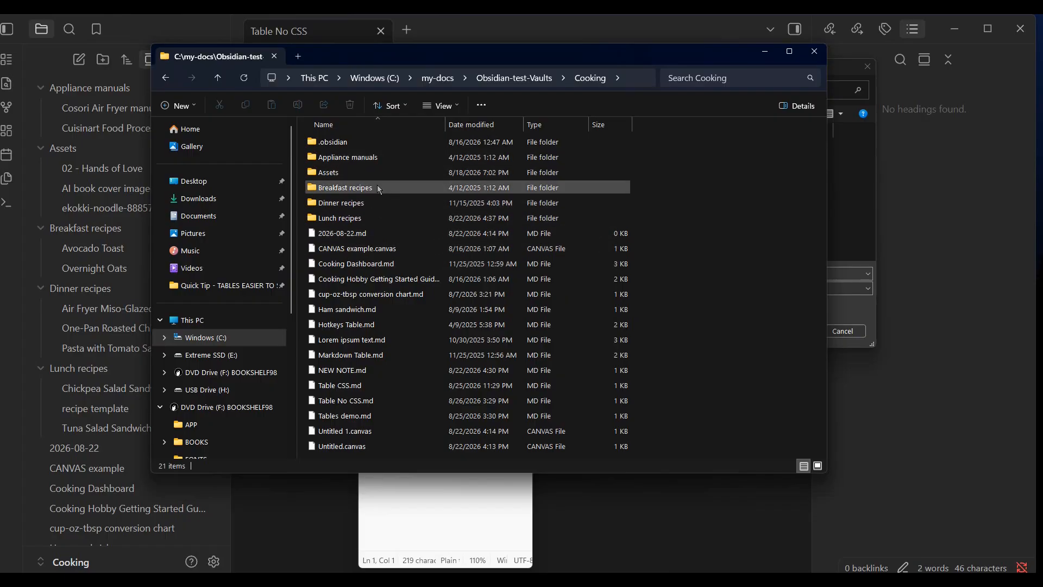
{"action": "mouse_move", "coordinate": [376, 188]}
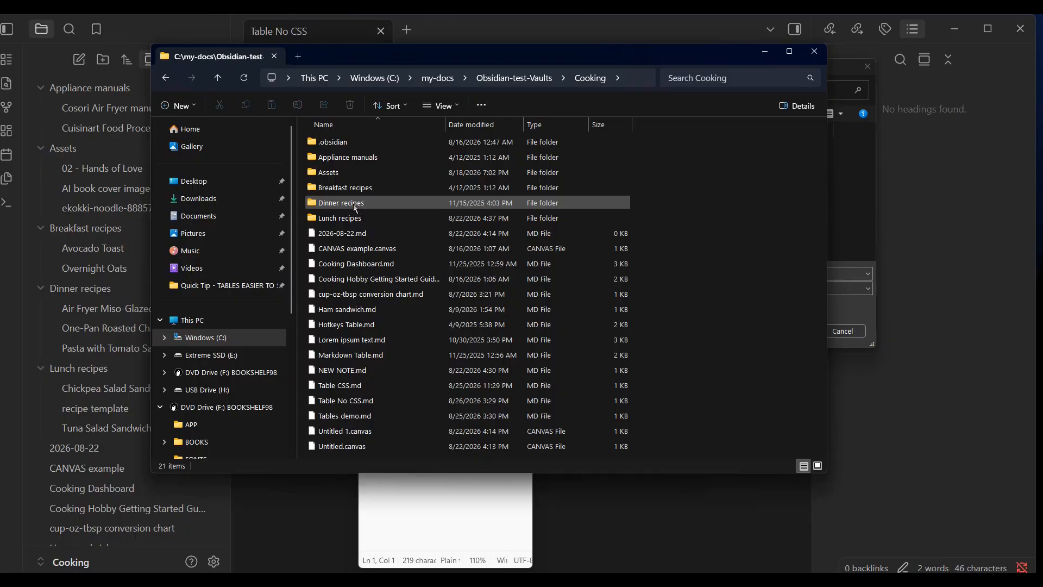
{"action": "mouse_move", "coordinate": [353, 208]}
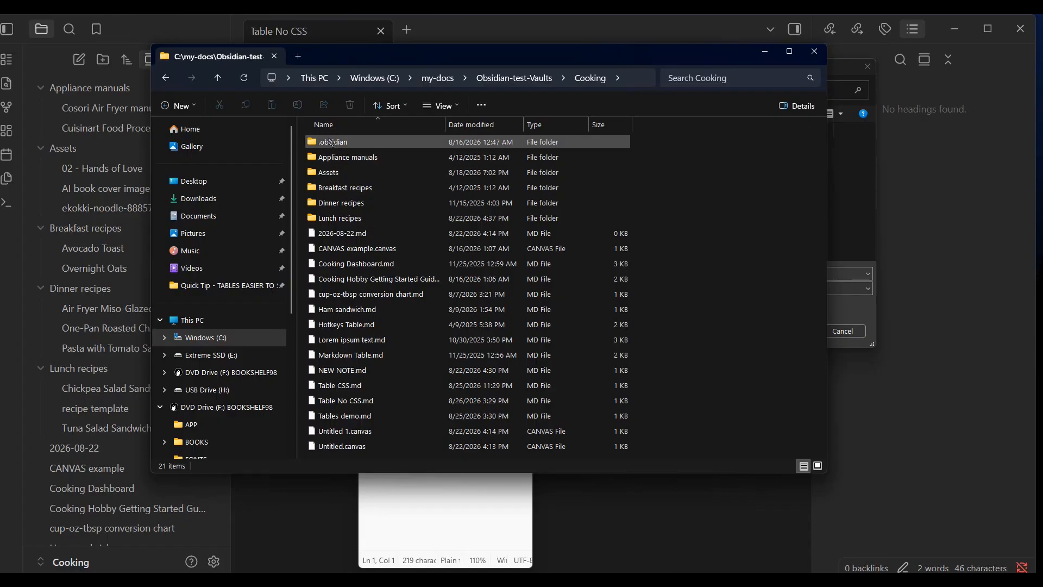
{"action": "mouse_move", "coordinate": [334, 143]}
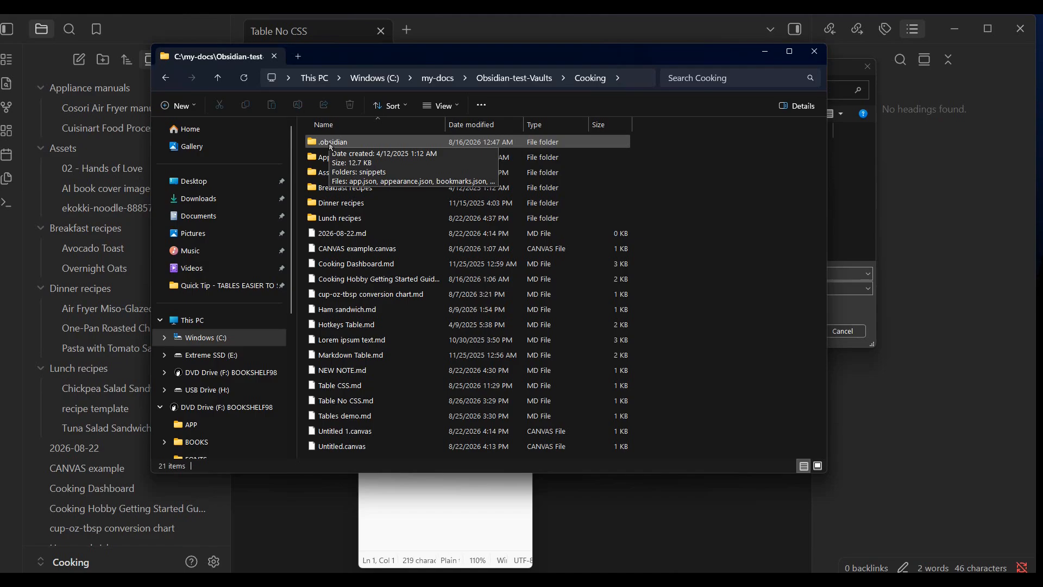
{"action": "double_click", "coordinate": [329, 143]}
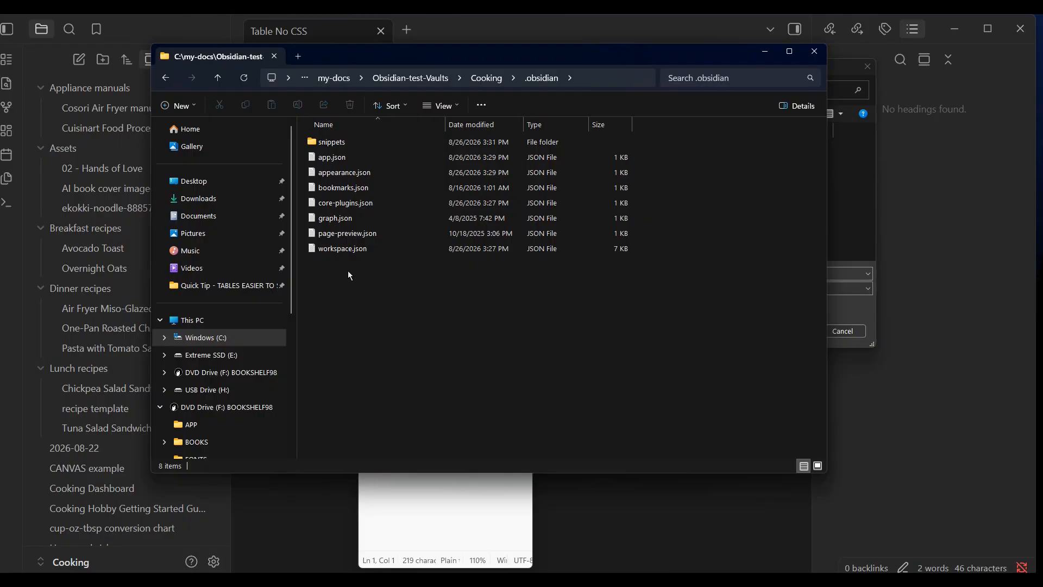
Check the options for creating a new folder, view the CSS files in the snippets folder, and close File Explorer.
{"action": "left_click", "coordinate": [197, 107]}
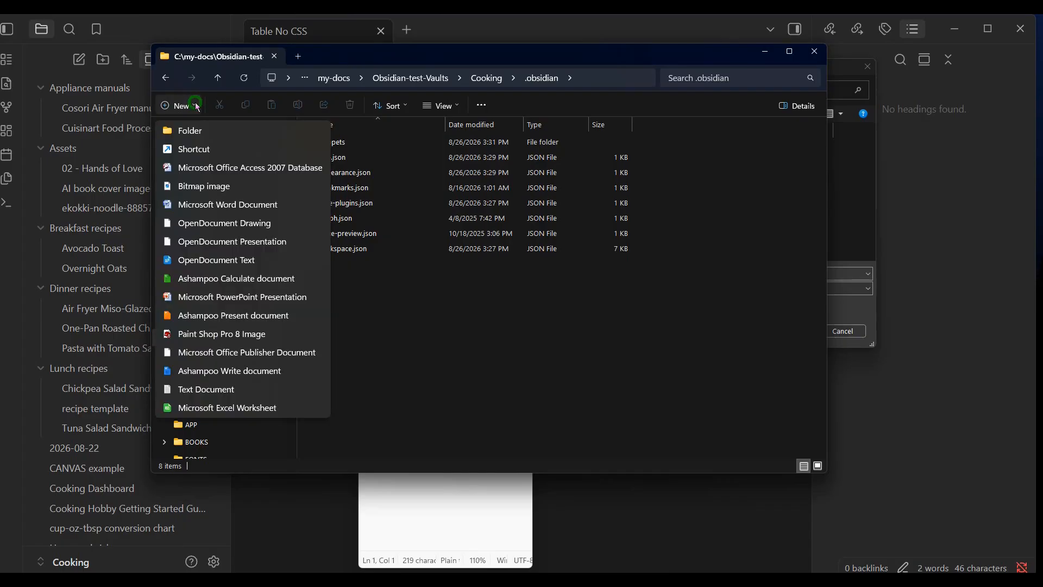
{"action": "left_click", "coordinate": [416, 299]}
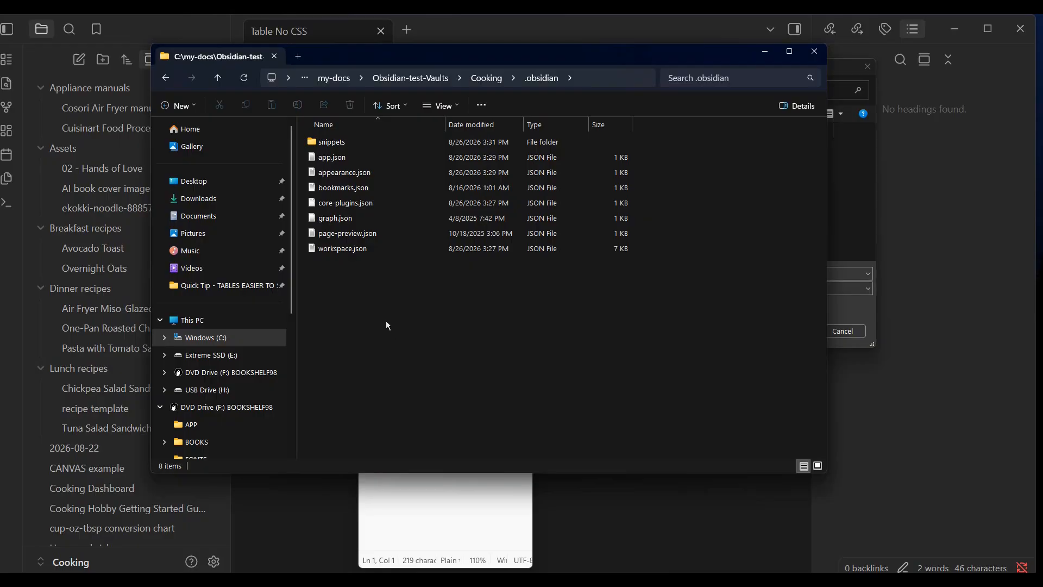
{"action": "double_click", "coordinate": [341, 142]}
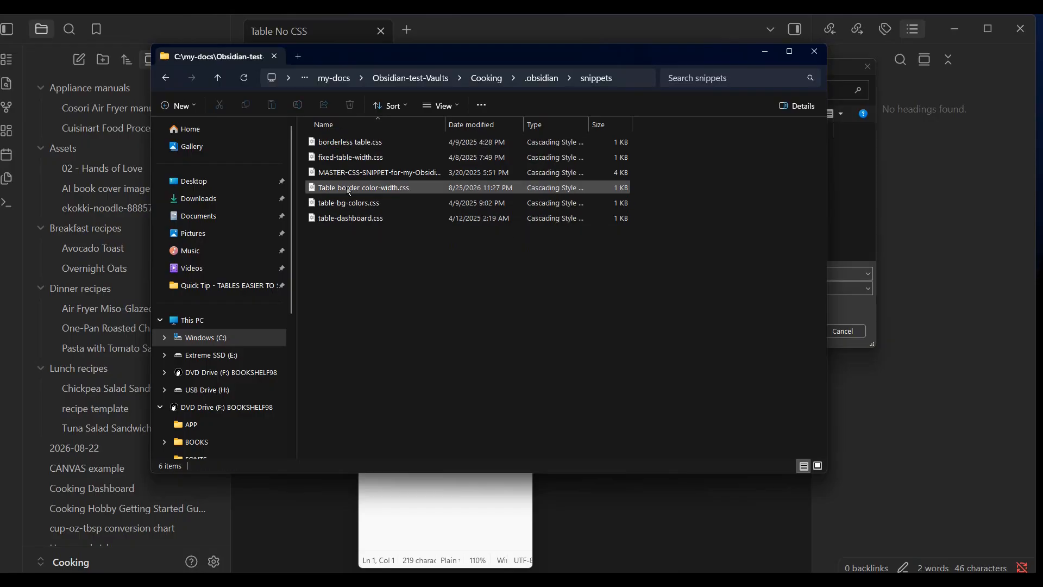
{"action": "mouse_move", "coordinate": [365, 190]}
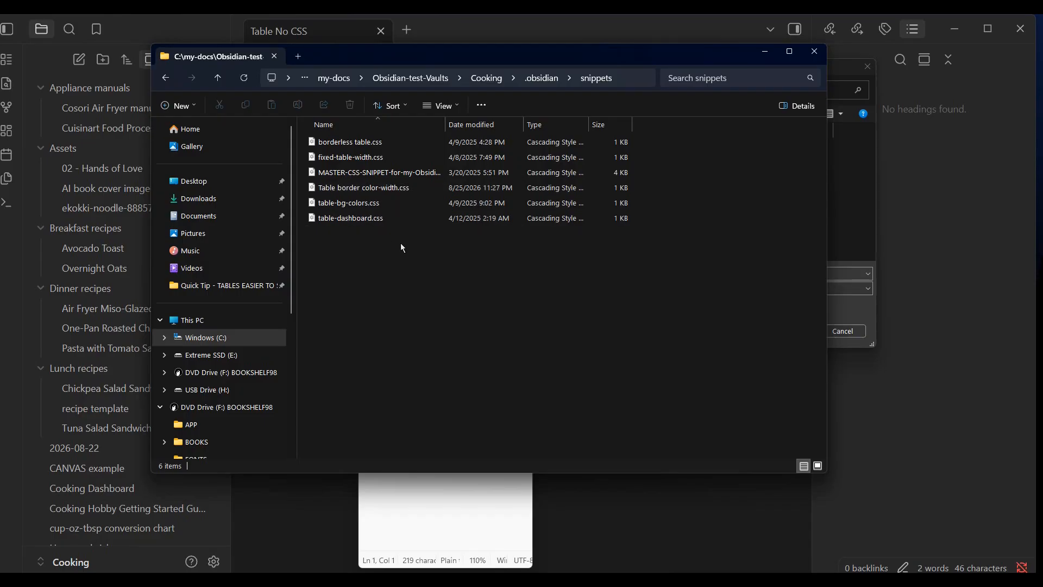
{"action": "left_click", "coordinate": [814, 53]}
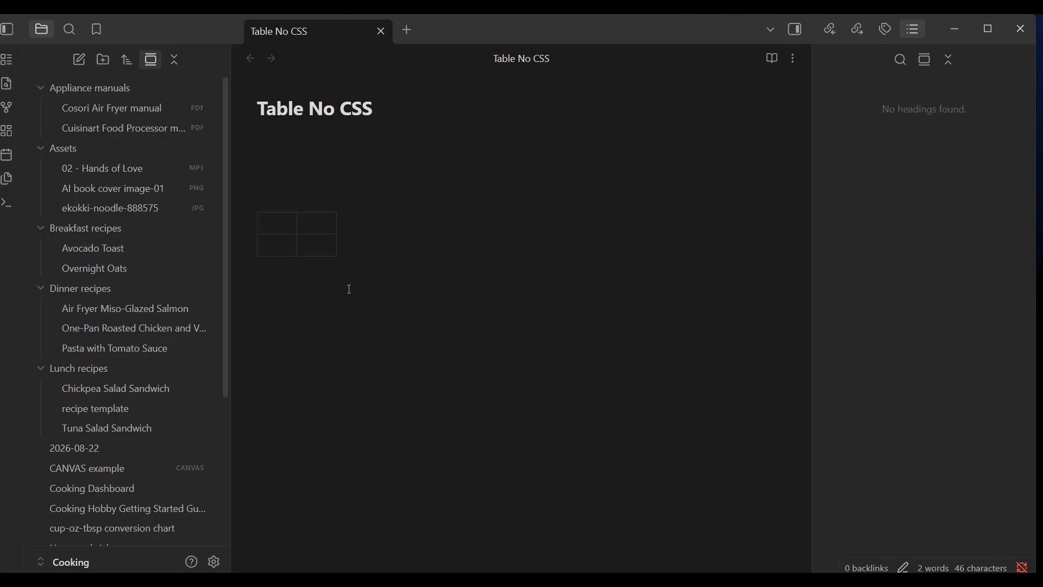
Open the CSS snippets list in Obsidian's Appearance settings and move the settings window clear of the note's table.
{"action": "left_click", "coordinate": [214, 562]}
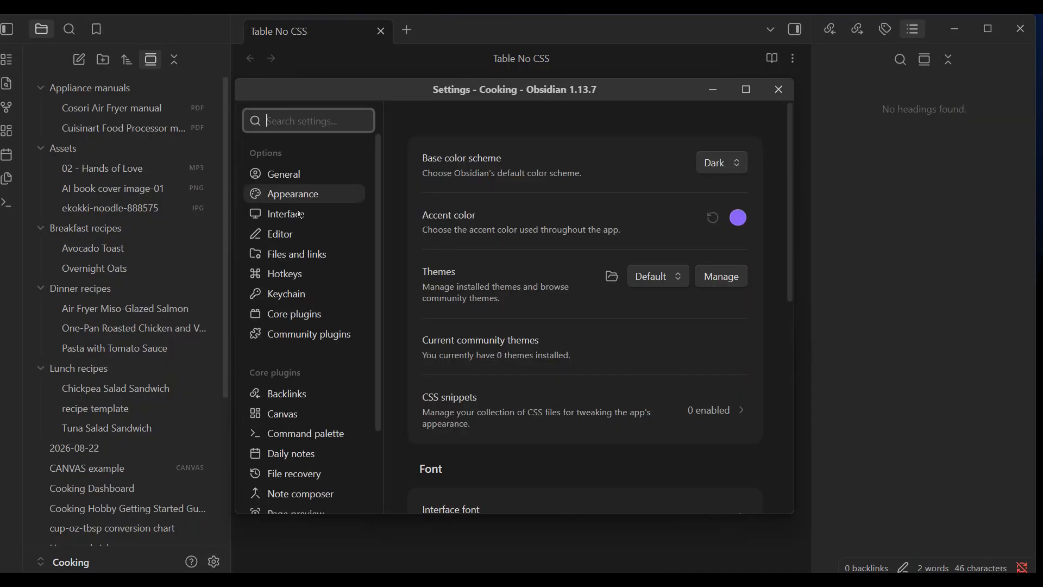
{"action": "left_click", "coordinate": [305, 196]}
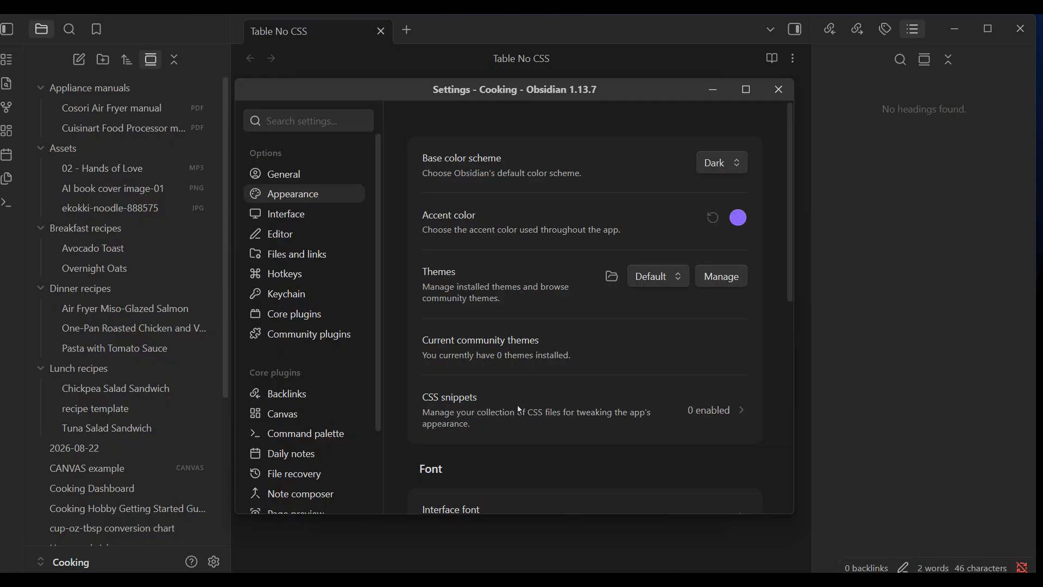
{"action": "left_click", "coordinate": [736, 410]}
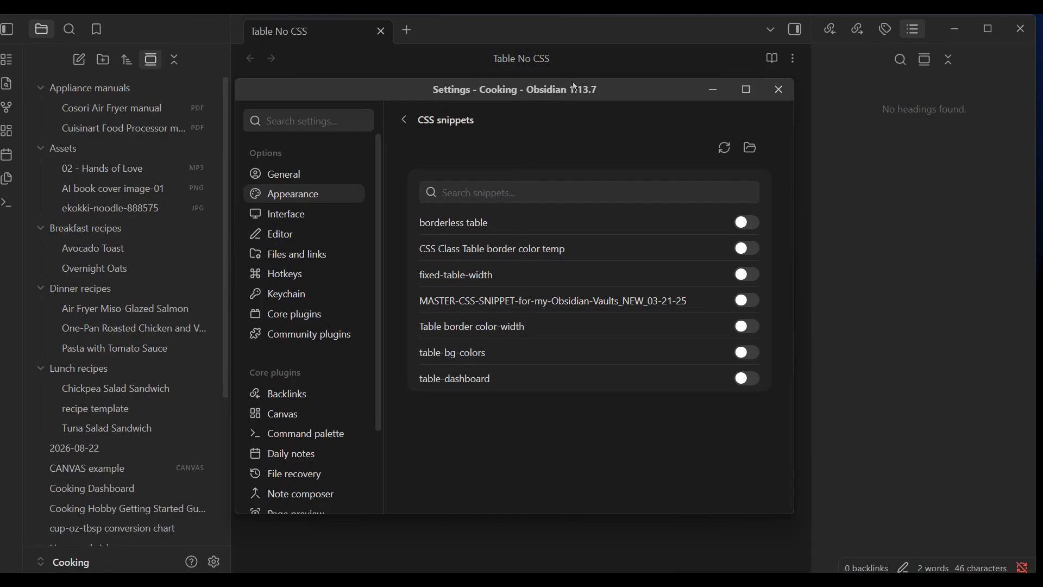
{"action": "left_click_drag", "start_coordinate": [573, 92], "coordinate": [545, 288]}
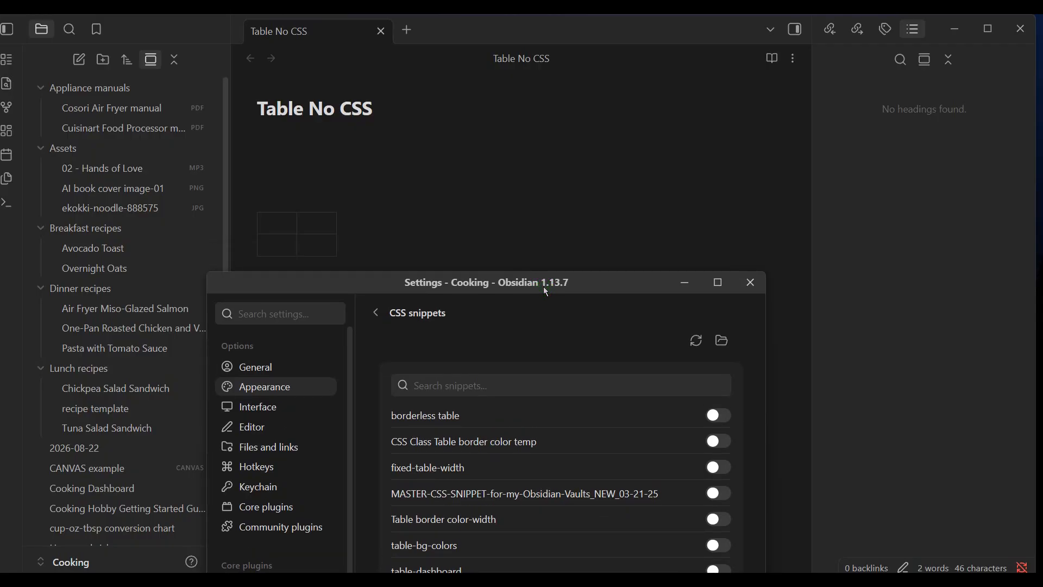
Enable the Table border color-width snippet, switching it off and on again to compare the table borders.
{"action": "left_click", "coordinate": [728, 523]}
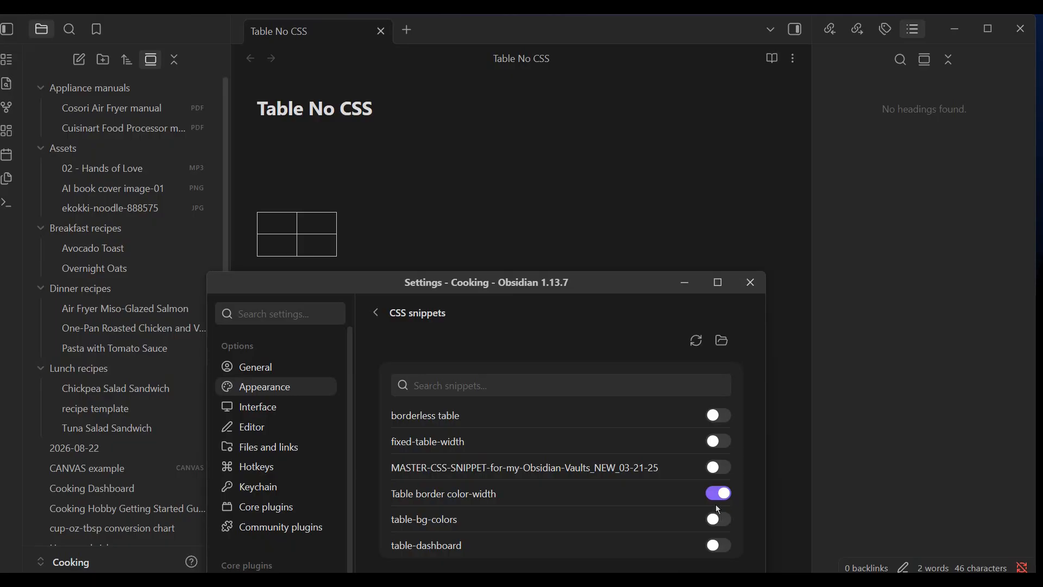
{"action": "left_click", "coordinate": [716, 497]}
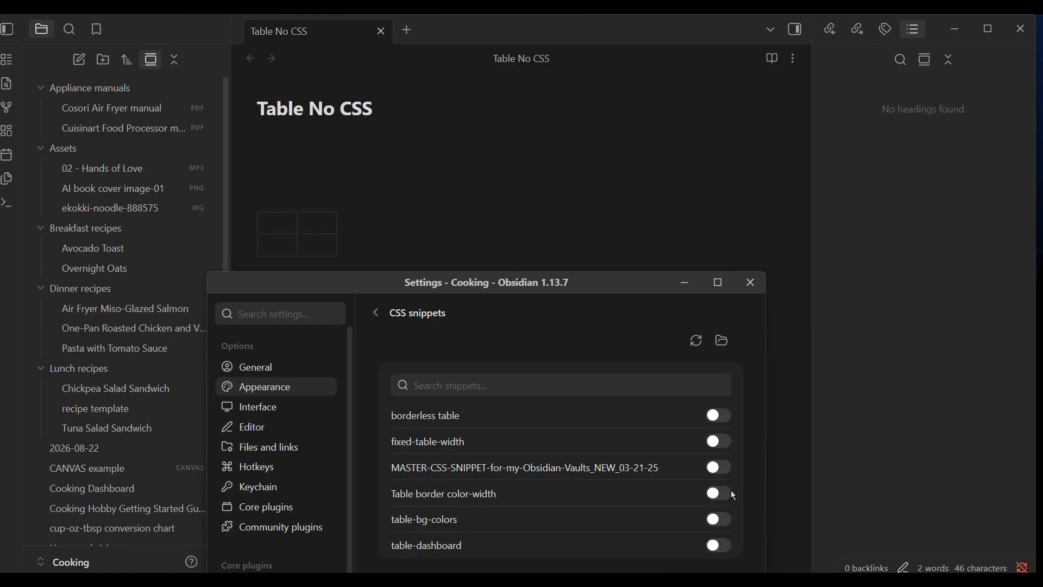
{"action": "left_click", "coordinate": [726, 492]}
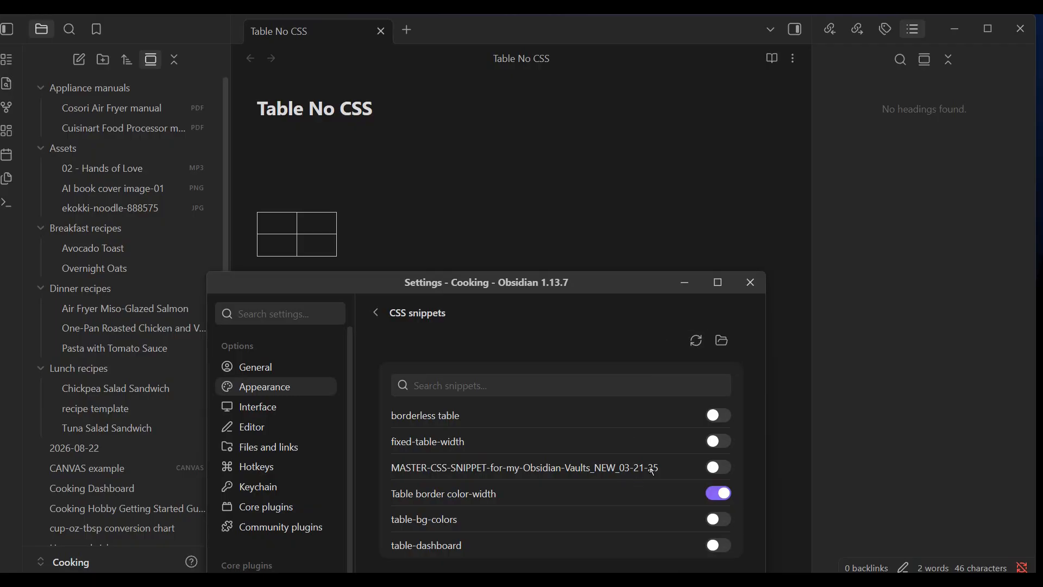
Switch to Notepad, review the CSS file's name and location in the Save As dialog, cancel it, and minimize Notepad.
{"action": "left_click_drag", "start_coordinate": [637, 287], "coordinate": [617, 107]}
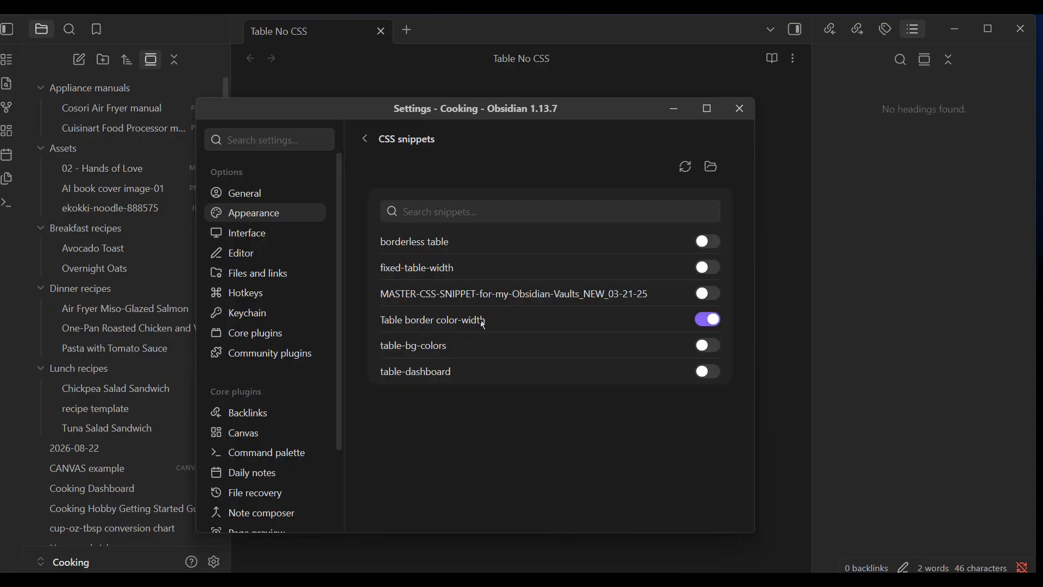
{"action": "left_click", "coordinate": [390, 580]}
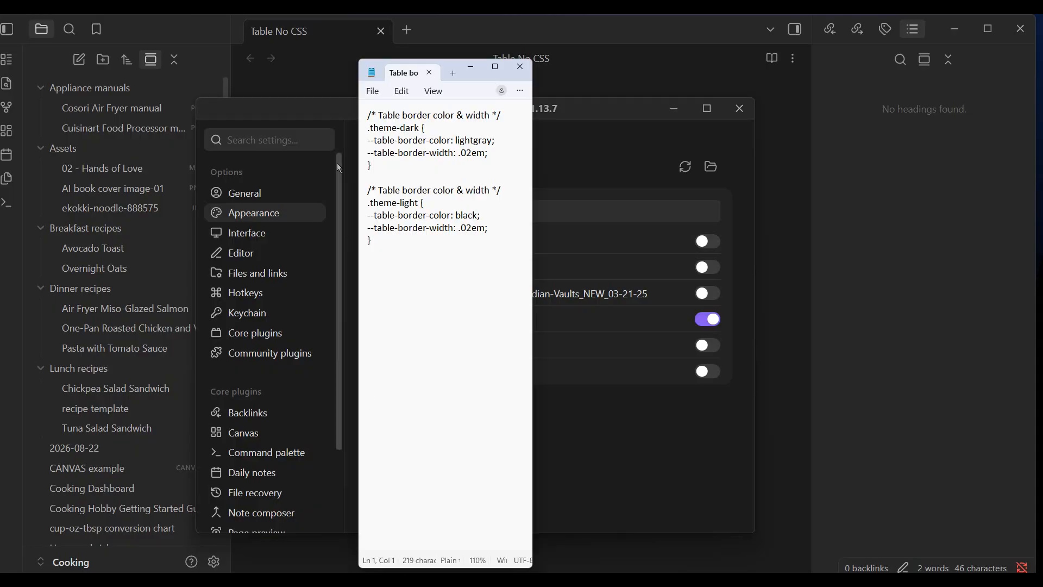
{"action": "left_click", "coordinate": [374, 94]}
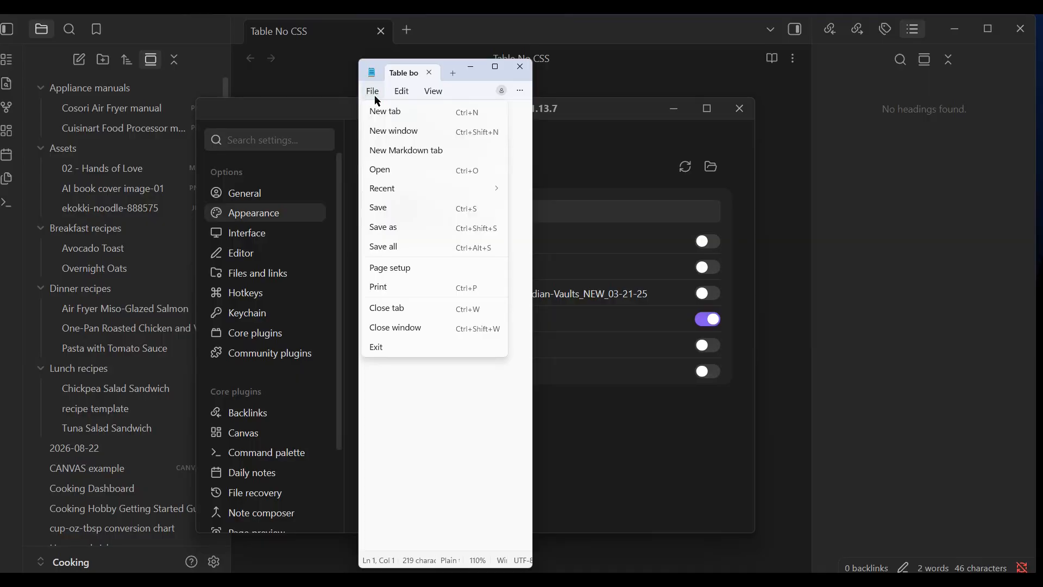
{"action": "left_click", "coordinate": [386, 227]}
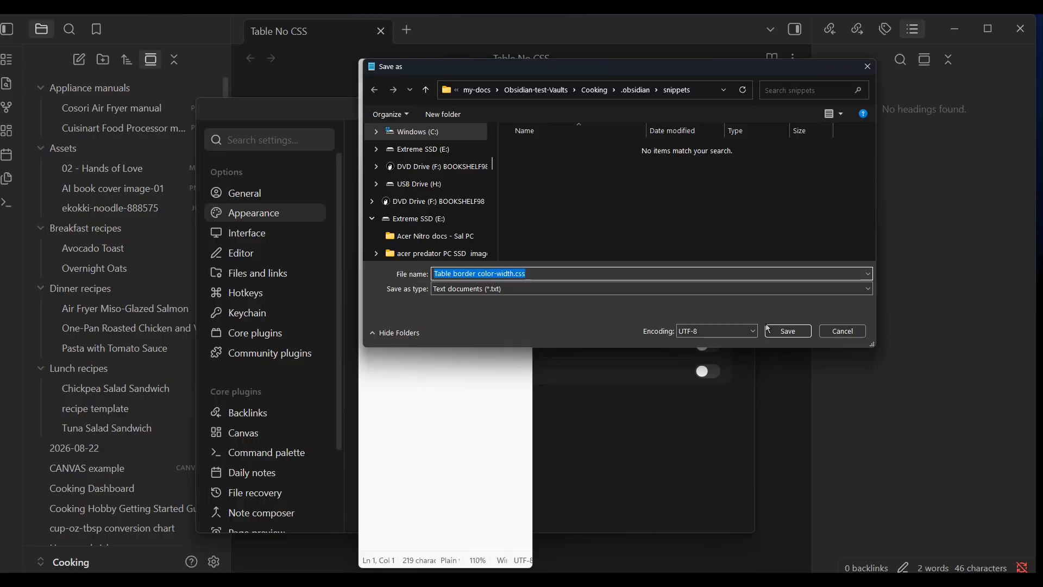
{"action": "left_click", "coordinate": [839, 339]}
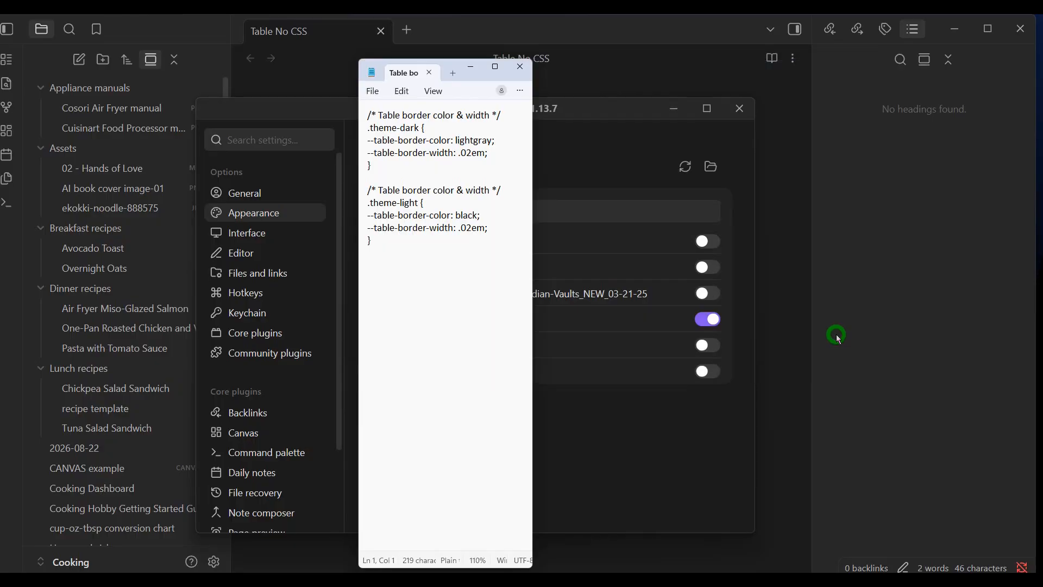
{"action": "left_click", "coordinate": [471, 67]}
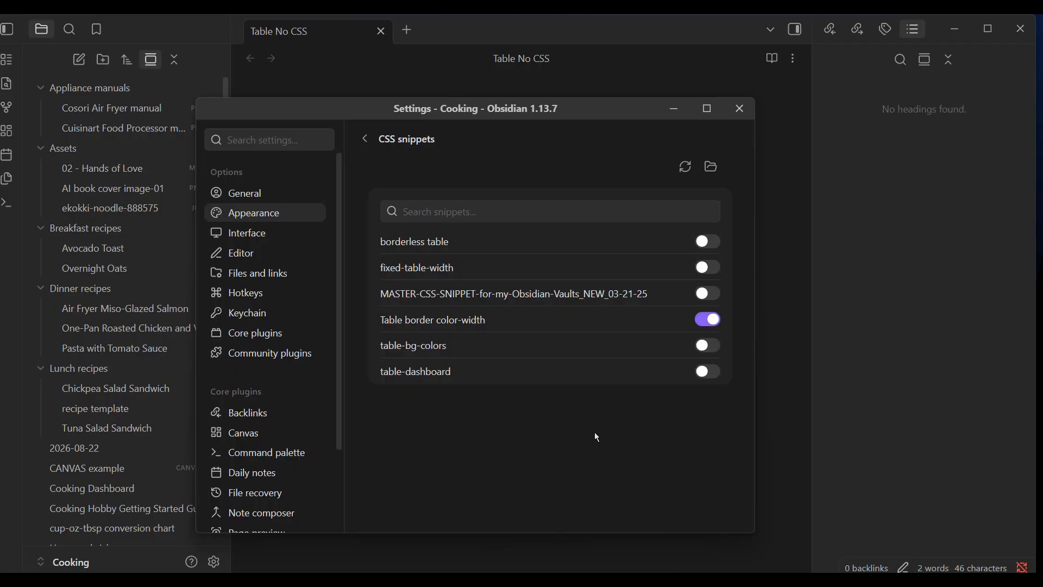
Open the snippets folder from the CSS snippets settings to view its files, and minimize File Explorer.
{"action": "left_click", "coordinate": [709, 167]}
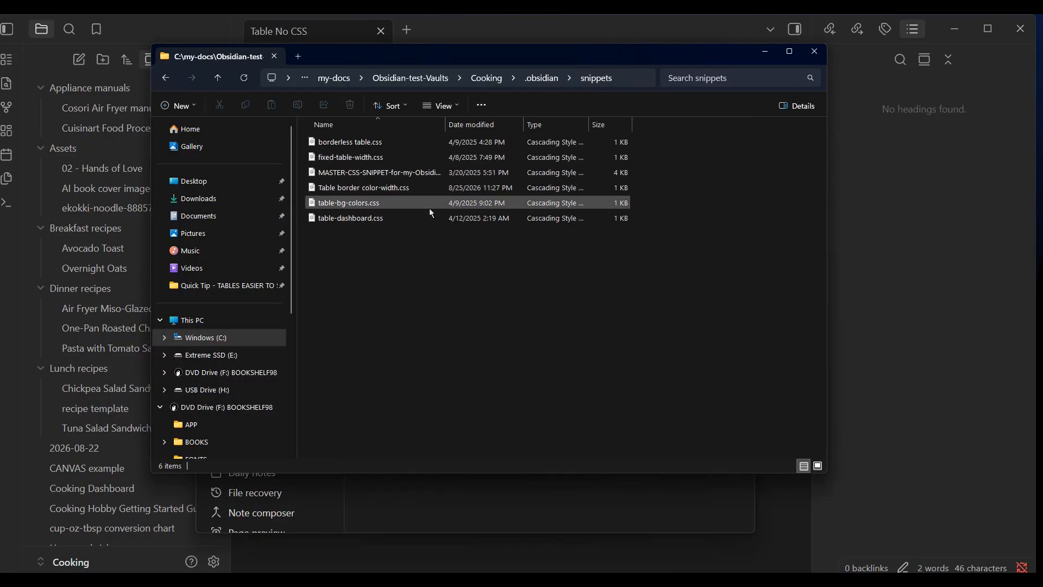
{"action": "left_click", "coordinate": [765, 52]}
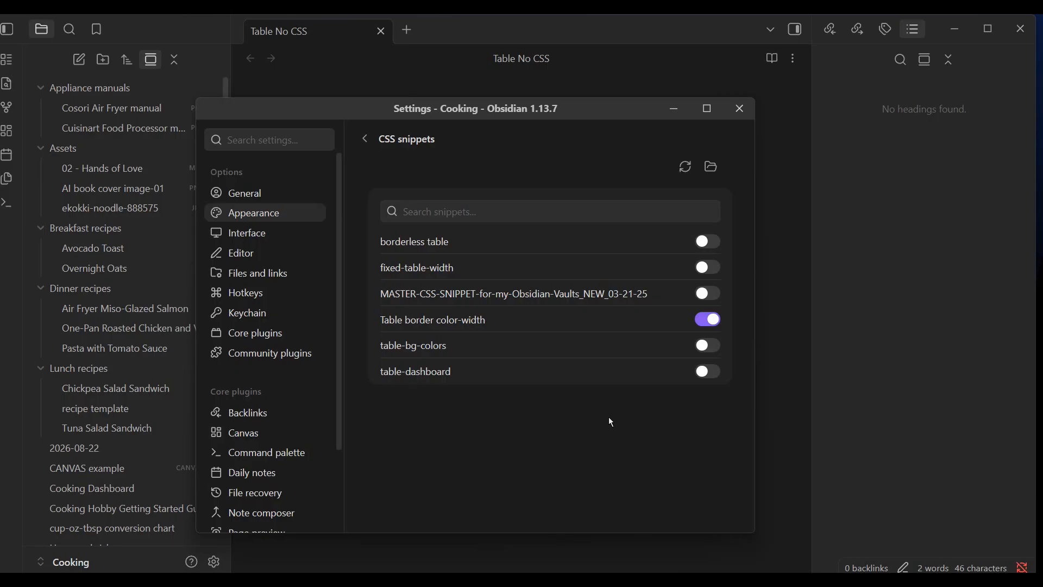
Uncover the note's table and toggle the Table border color-width snippet off and back on to compare its borders.
{"action": "left_click_drag", "start_coordinate": [589, 109], "coordinate": [576, 298]}
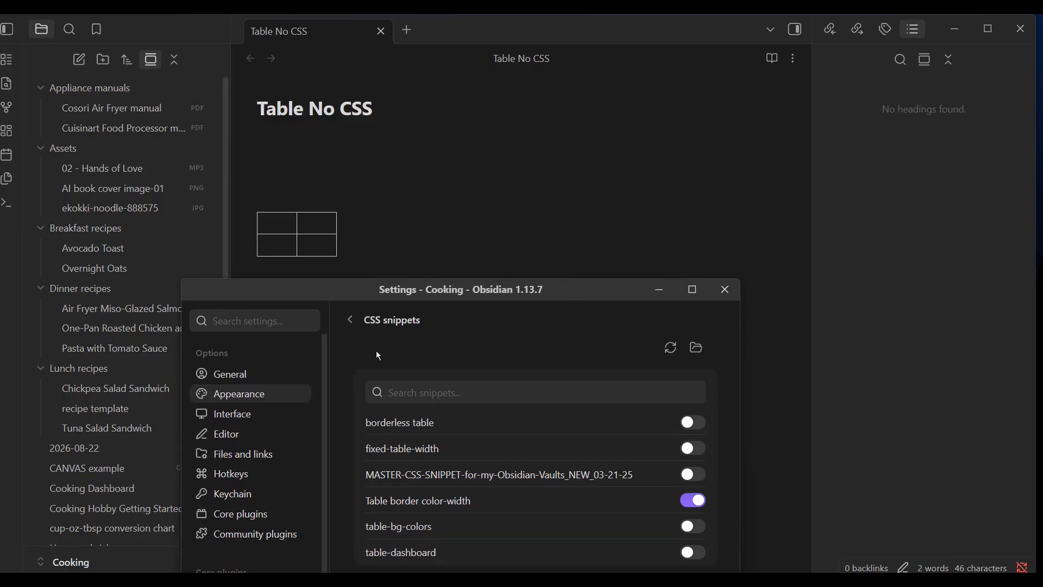
{"action": "left_click", "coordinate": [687, 502]}
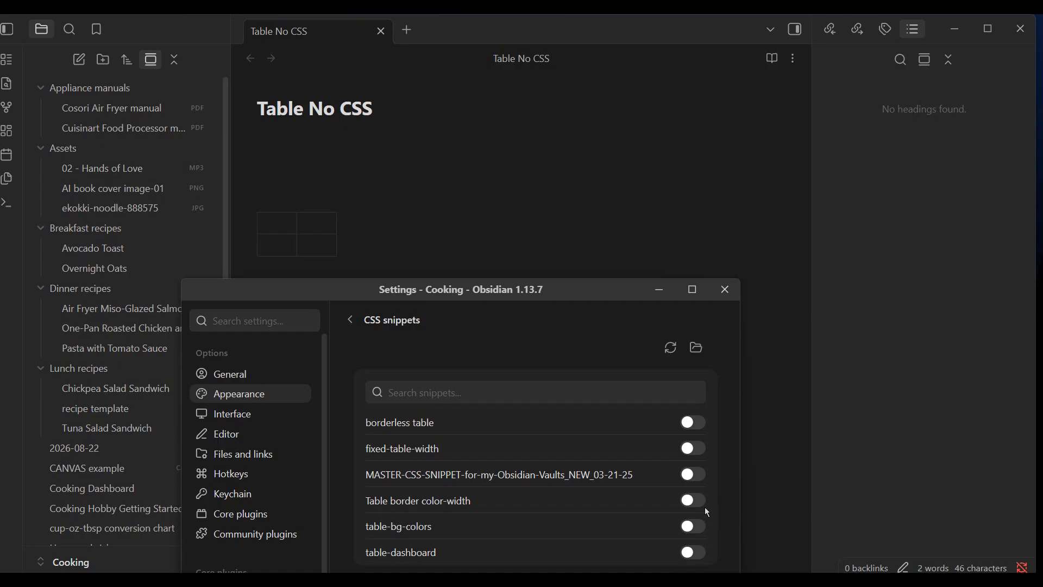
{"action": "left_click", "coordinate": [698, 500]}
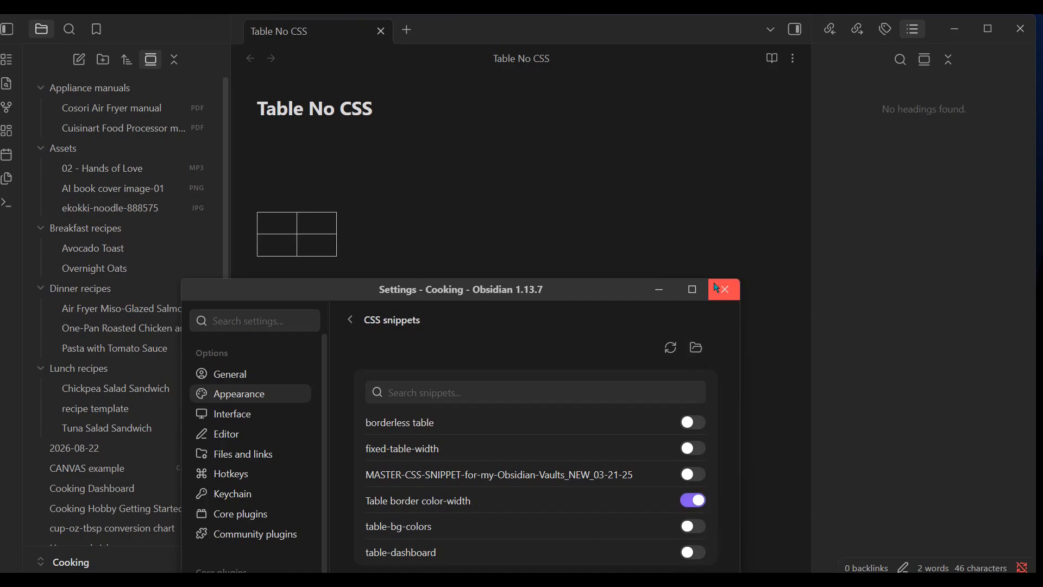
Close the settings window, switch to the CSS file in Notepad, and place it beside the note's table.
{"action": "left_click", "coordinate": [731, 291]}
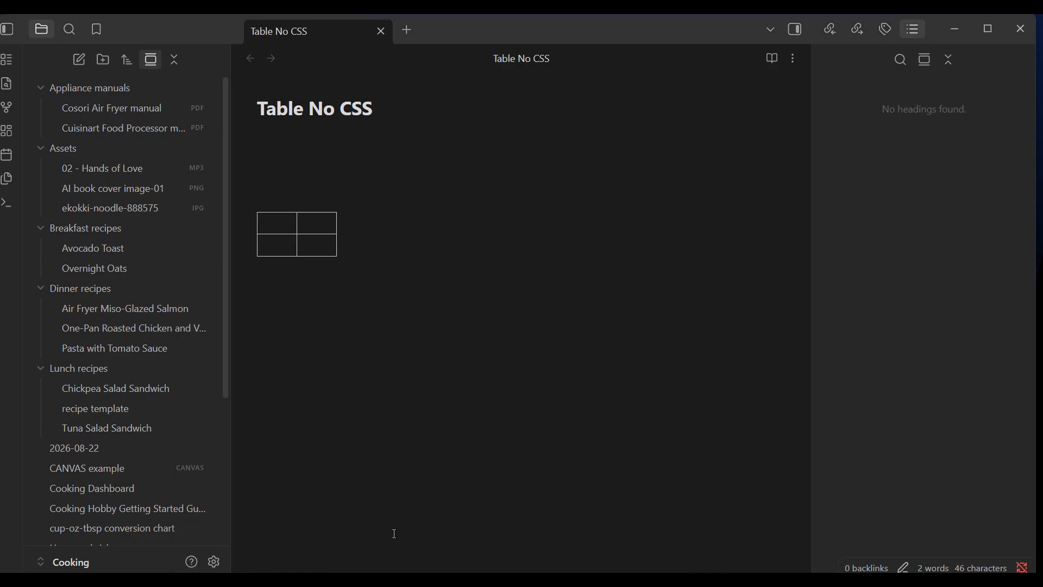
{"action": "left_click", "coordinate": [380, 579]}
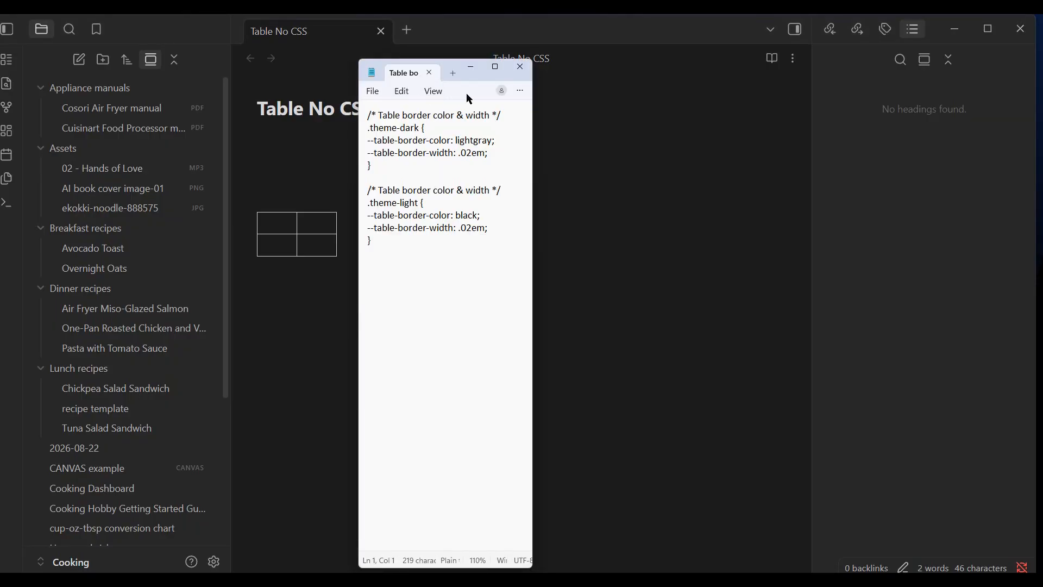
{"action": "left_click_drag", "start_coordinate": [470, 80], "coordinate": [170, 69]}
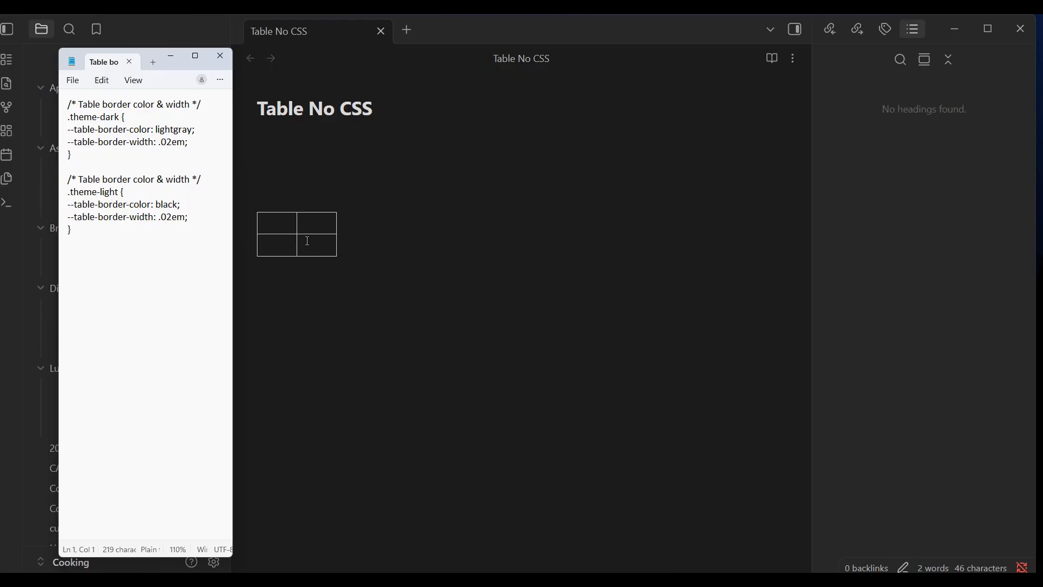
Change the dark theme's table border color to red in the CSS file and save it.
{"action": "double_click", "coordinate": [178, 130]}
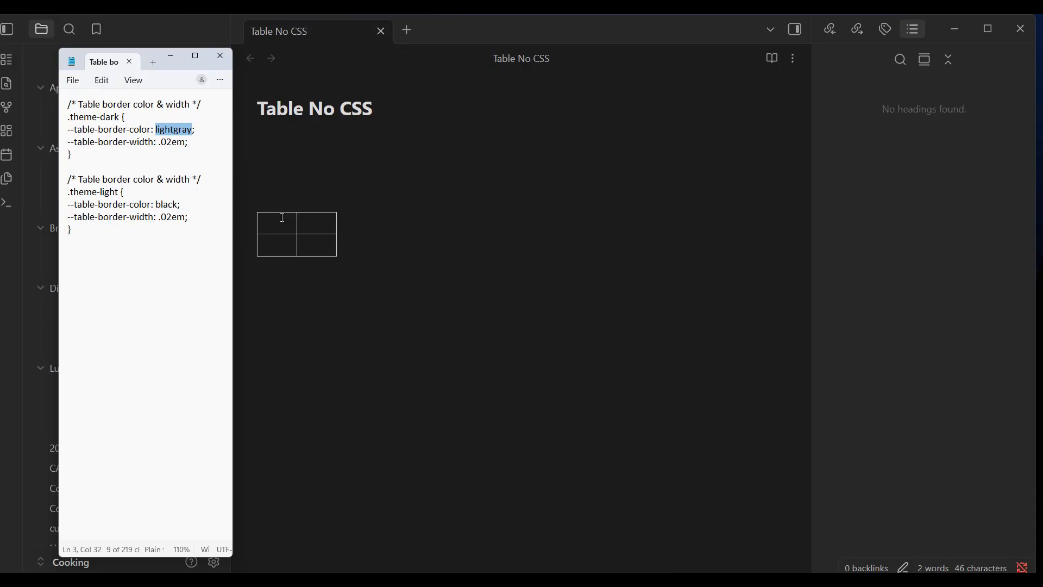
{"action": "type", "text": "red"}
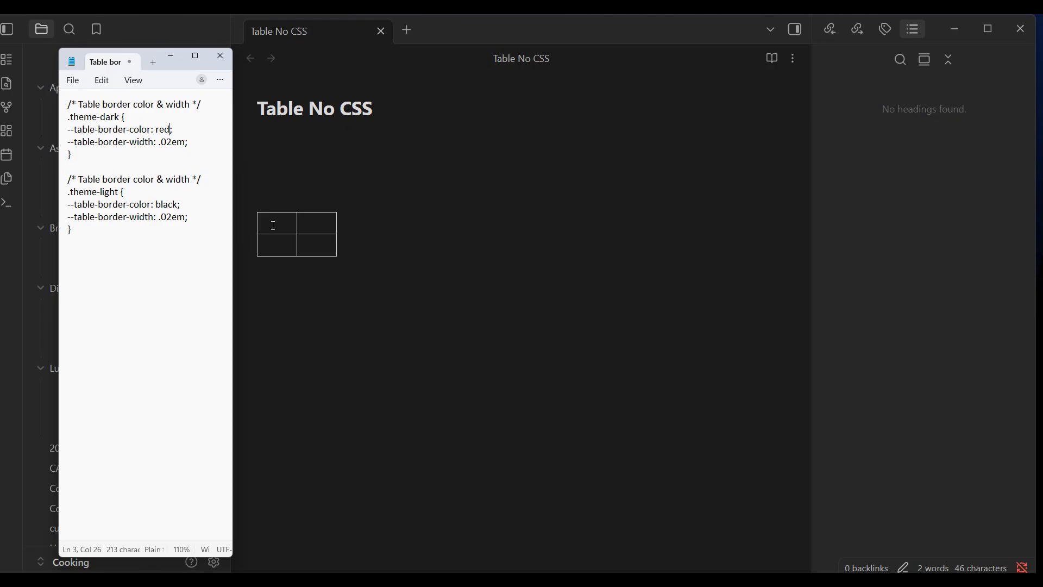
{"action": "left_click", "coordinate": [73, 80]}
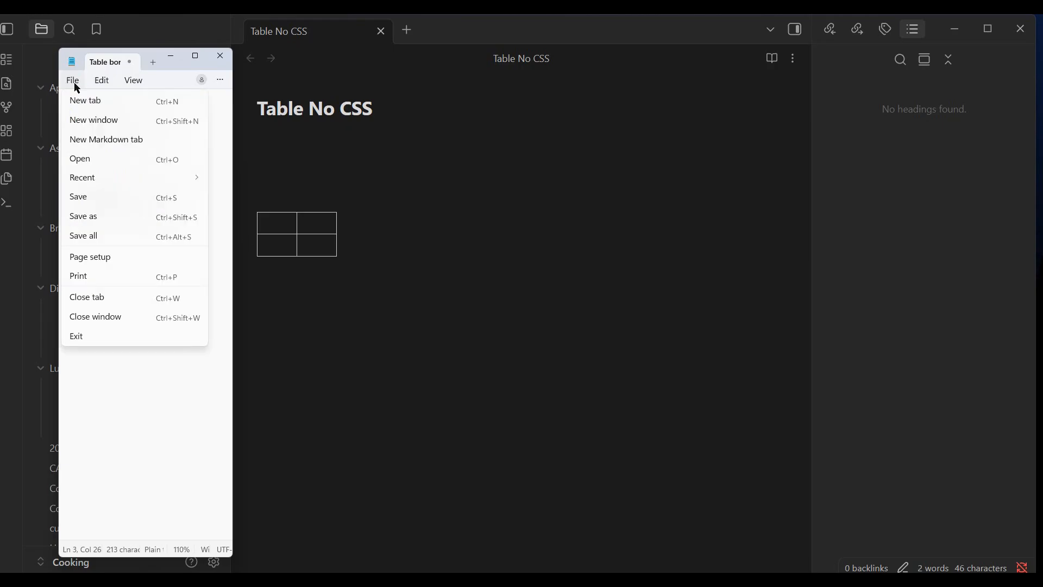
{"action": "left_click", "coordinate": [78, 199]}
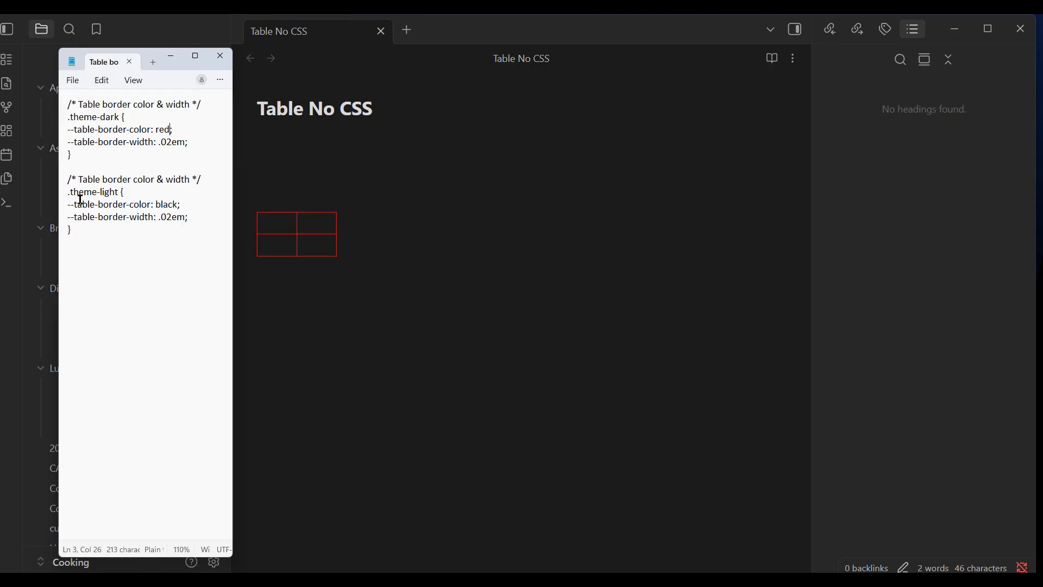
Set the dark theme's table border width to .22em in the CSS file and save it.
{"action": "left_click", "coordinate": [164, 142]}
{"action": "key", "text": "Delete"}
{"action": "type", "text": "2"}
{"action": "left_click", "coordinate": [73, 81]}
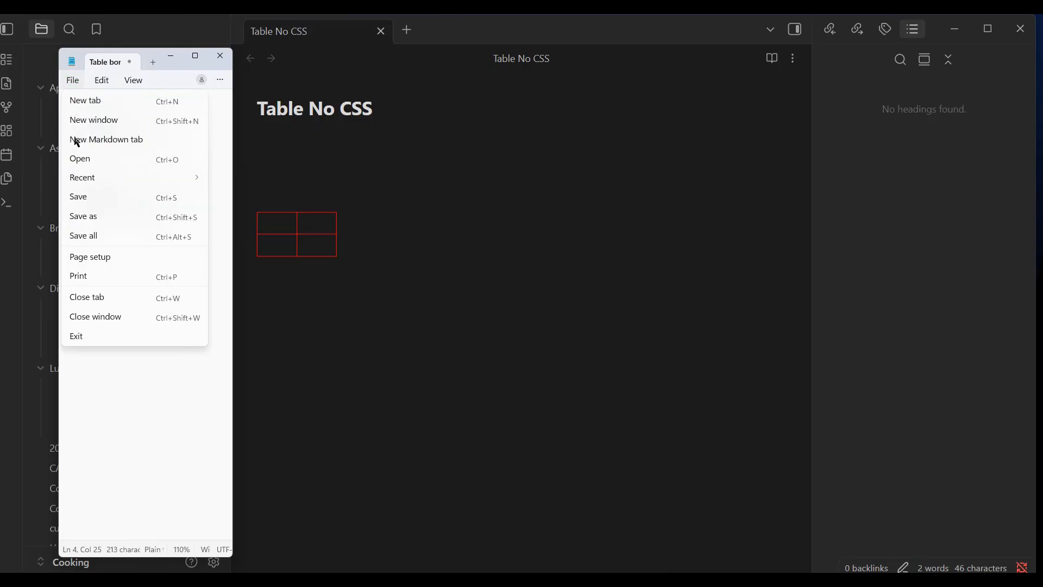
{"action": "left_click", "coordinate": [78, 197]}
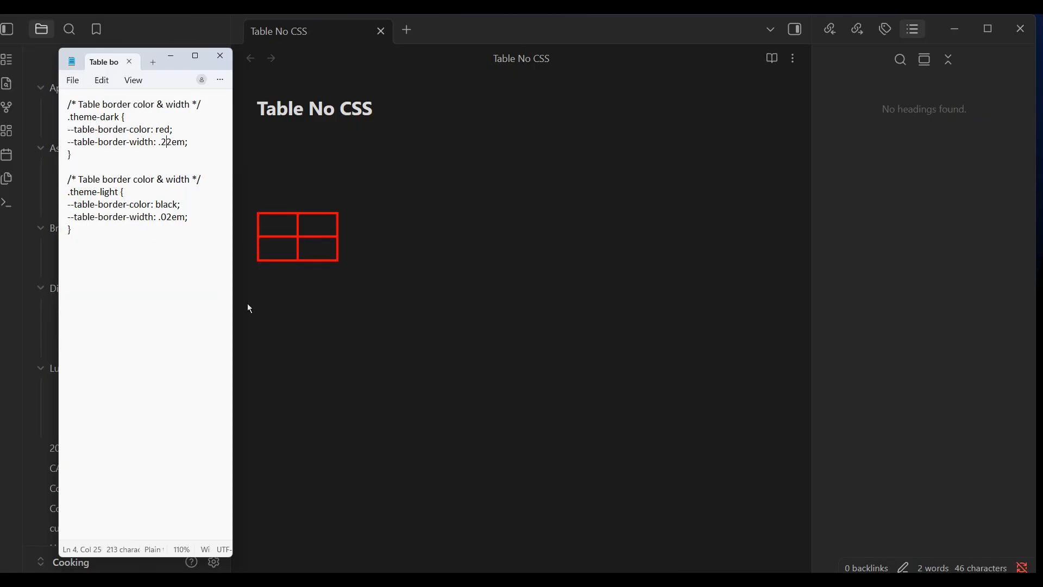
Change the dark theme's table border color to lightblue in the CSS file and save it.
{"action": "double_click", "coordinate": [163, 130]}
{"action": "type", "text": "lightblue"}
{"action": "left_click", "coordinate": [73, 81]}
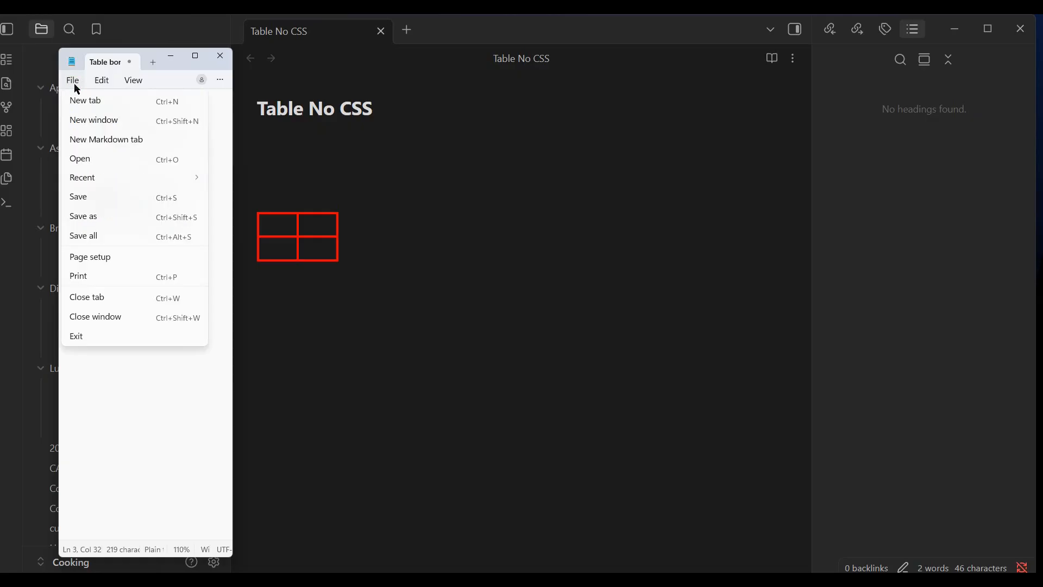
{"action": "left_click", "coordinate": [96, 198]}
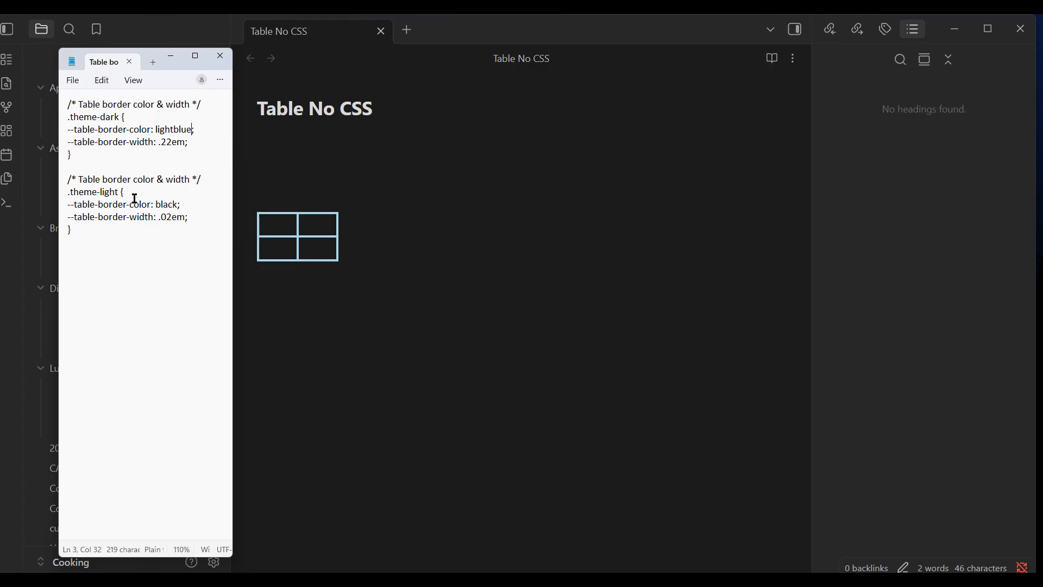
Set the dark theme's table border width to .02em, save the CSS file, and minimize Notepad.
{"action": "left_click", "coordinate": [168, 143]}
{"action": "key", "text": "Delete"}
{"action": "type", "text": "0"}
{"action": "left_click", "coordinate": [75, 81]}
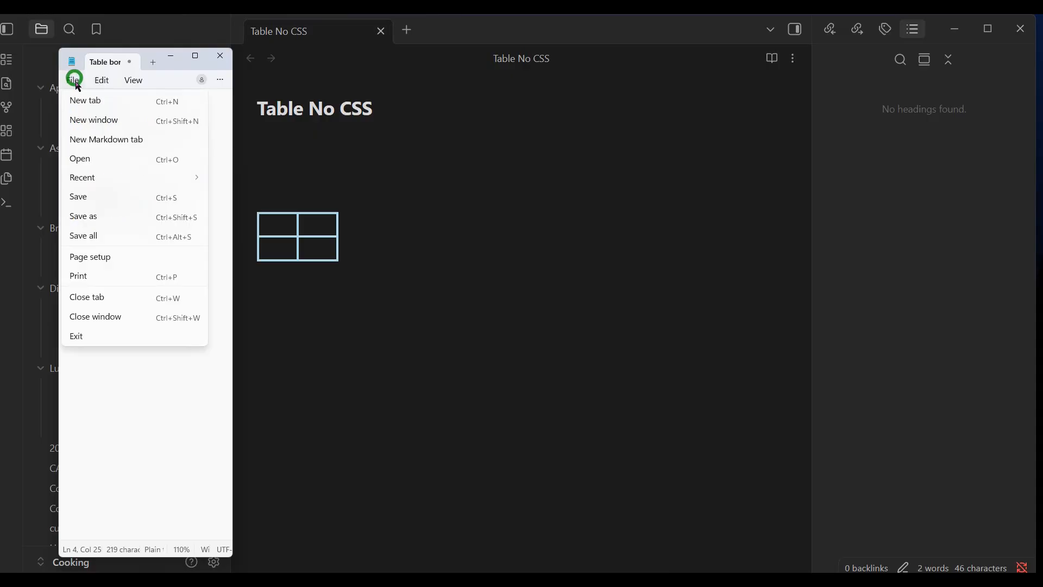
{"action": "left_click", "coordinate": [84, 197]}
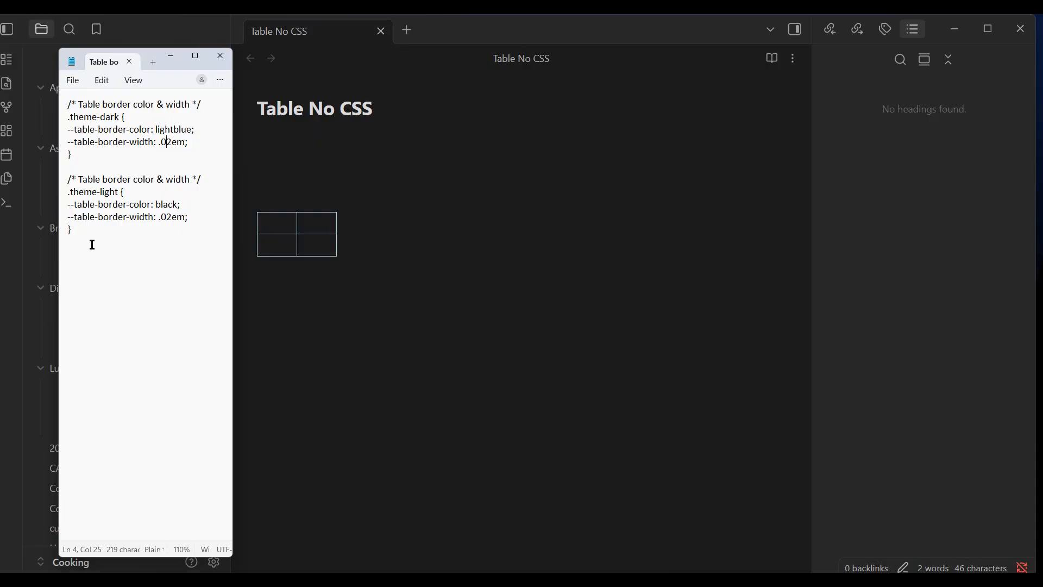
{"action": "left_click", "coordinate": [171, 57]}
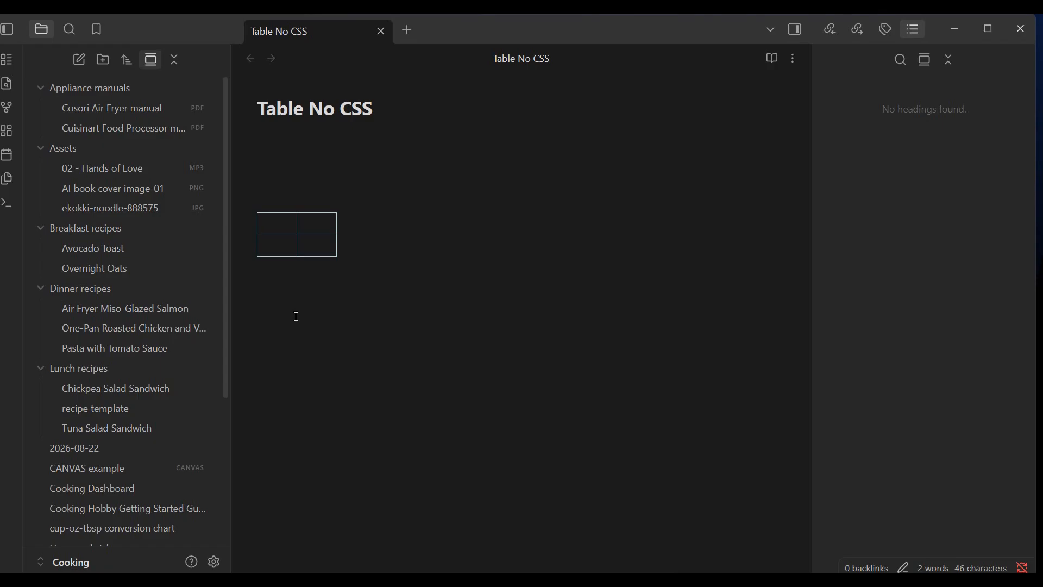
Open the vault's CSS snippets settings and disable the Table border color-width snippet.
{"action": "left_click", "coordinate": [217, 563]}
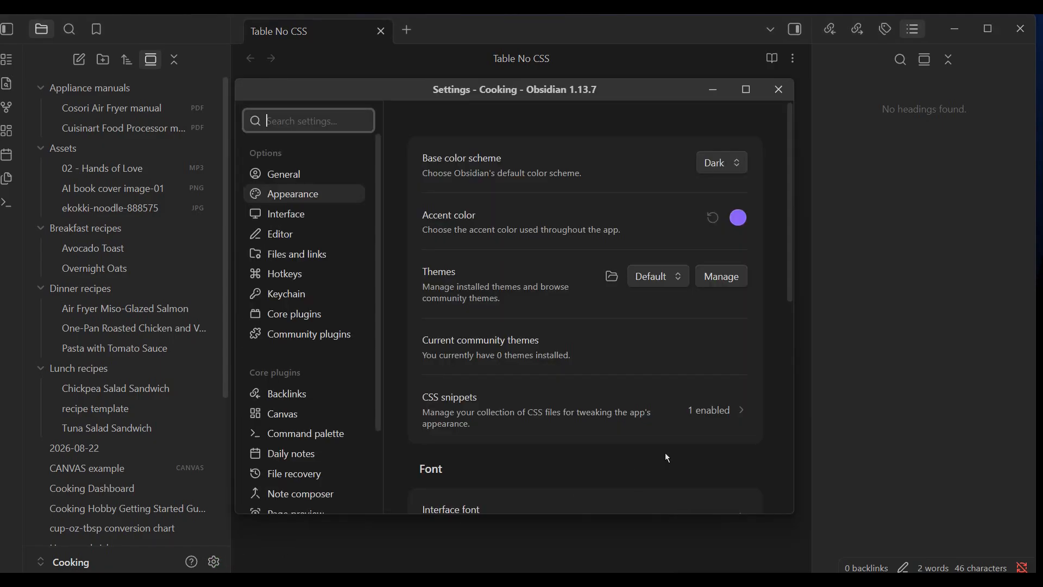
{"action": "left_click", "coordinate": [715, 411]}
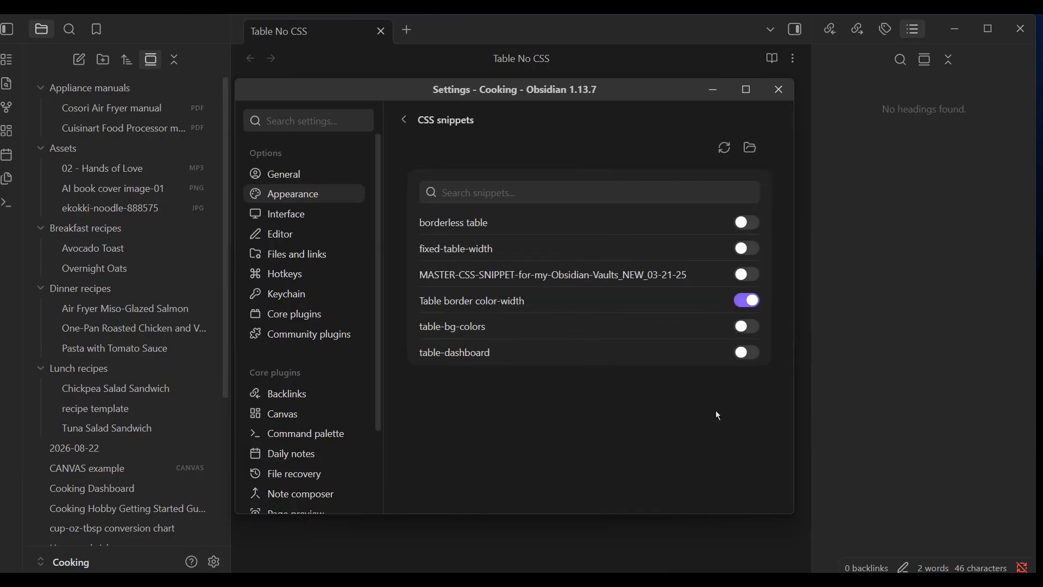
{"action": "left_click", "coordinate": [746, 300]}
Set the base color scheme to Light in the Appearance settings and move the settings window to uncover the note's table.
{"action": "left_click", "coordinate": [296, 178]}
{"action": "left_click", "coordinate": [294, 197]}
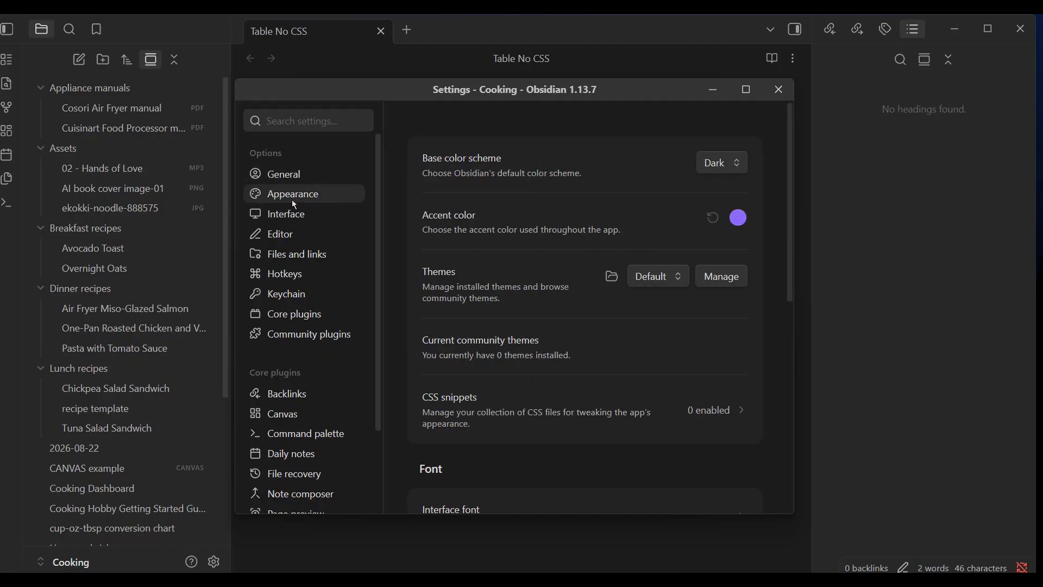
{"action": "left_click", "coordinate": [738, 164]}
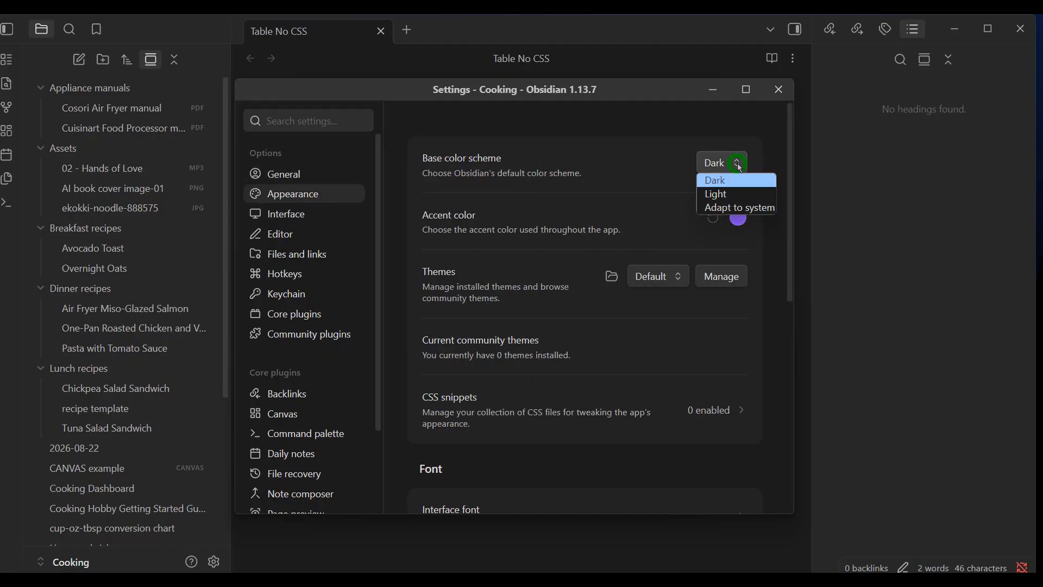
{"action": "left_click", "coordinate": [718, 196]}
{"action": "left_click_drag", "start_coordinate": [666, 93], "coordinate": [652, 336]}
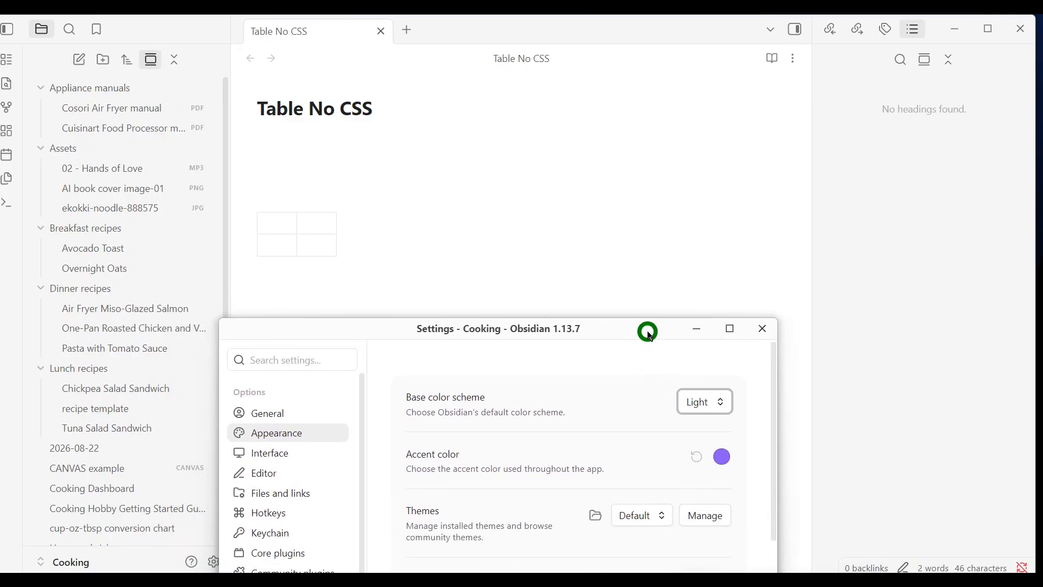
{"action": "left_click_drag", "start_coordinate": [650, 334], "coordinate": [648, 286]}
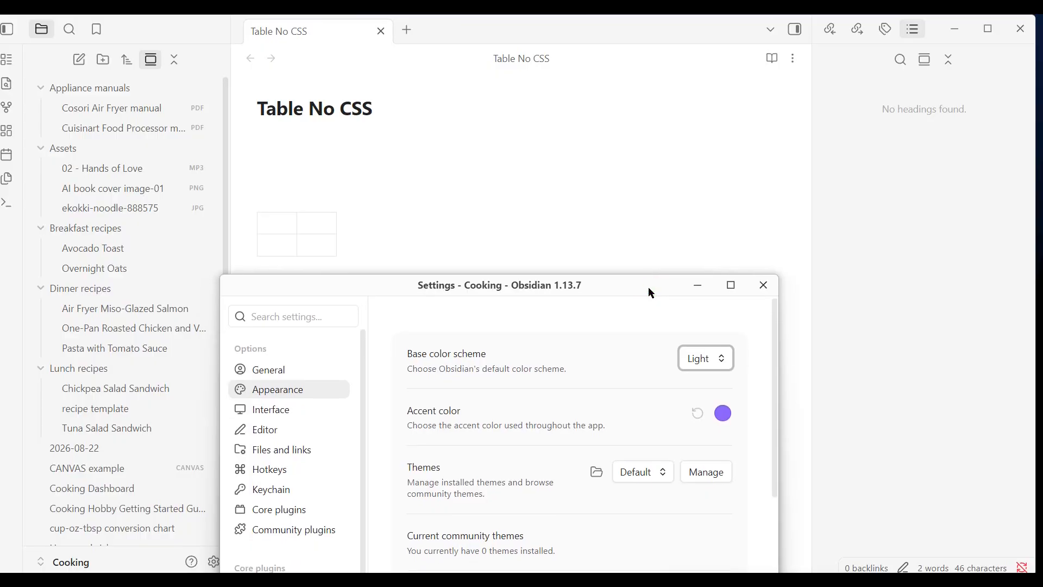
Enable the Table border color-width snippet, toggle it off and on to compare the light theme's table borders, and close the settings.
{"action": "scroll", "coordinate": [630, 370], "scroll_direction": "down", "scroll_amount": 3}
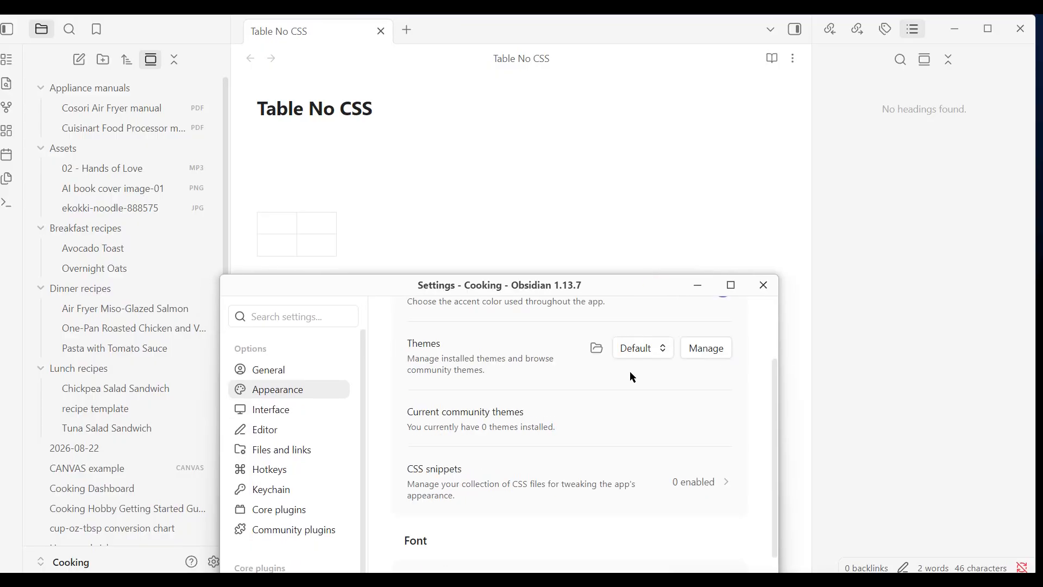
{"action": "left_click", "coordinate": [693, 485]}
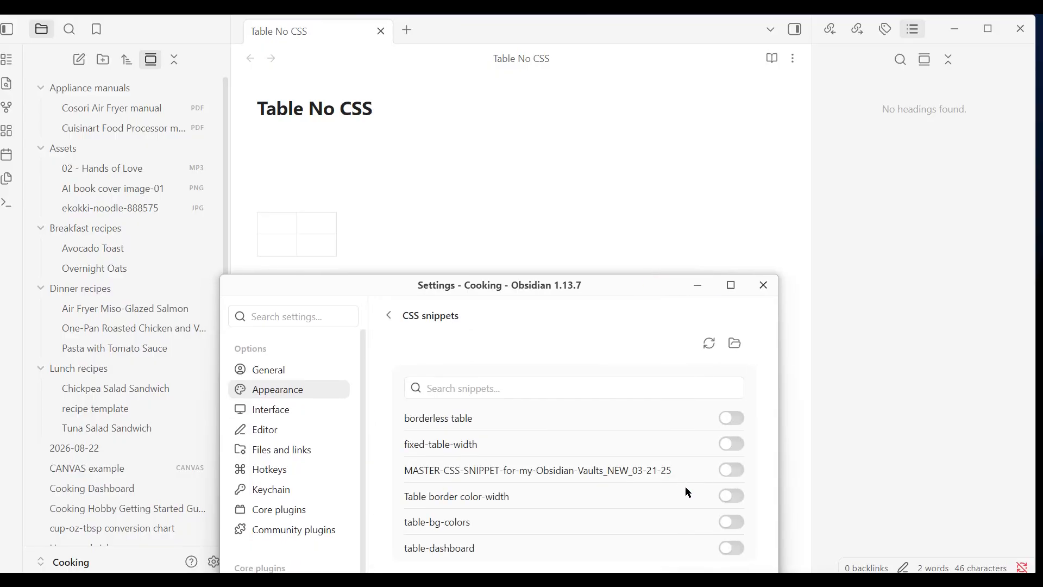
{"action": "left_click", "coordinate": [744, 505]}
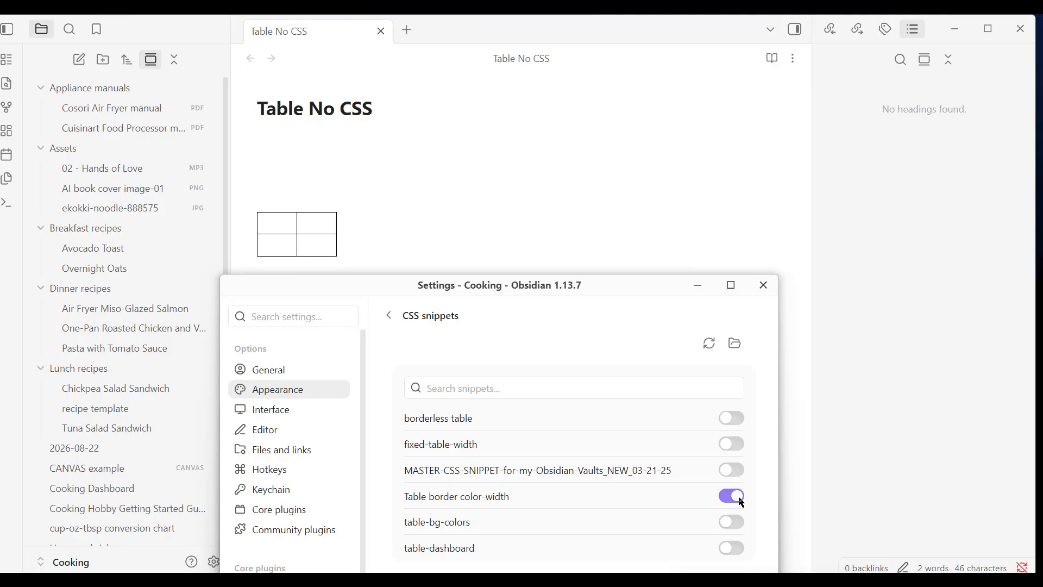
{"action": "left_click", "coordinate": [728, 498]}
{"action": "left_click", "coordinate": [739, 496]}
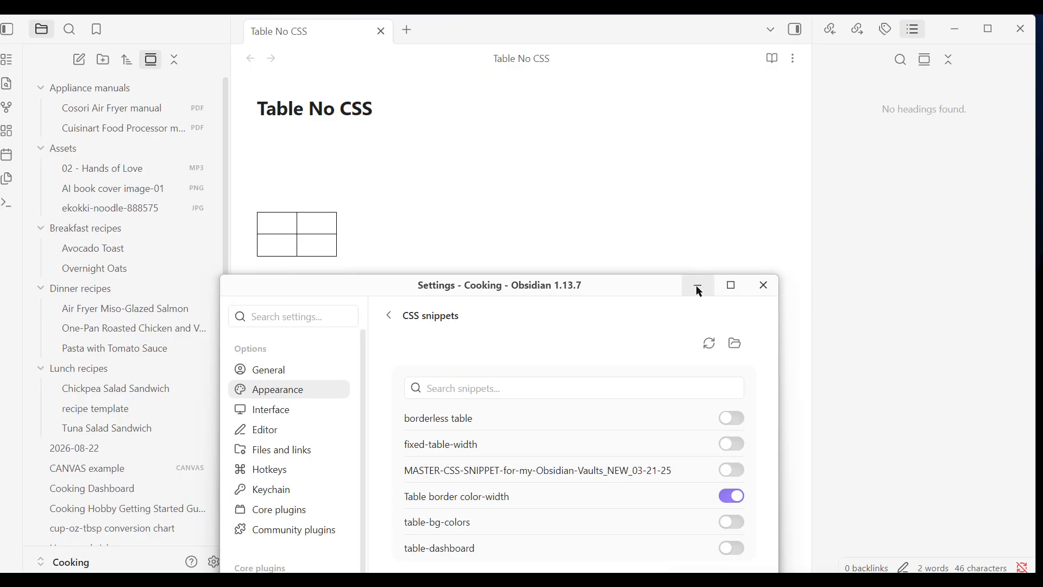
{"action": "left_click", "coordinate": [762, 285]}
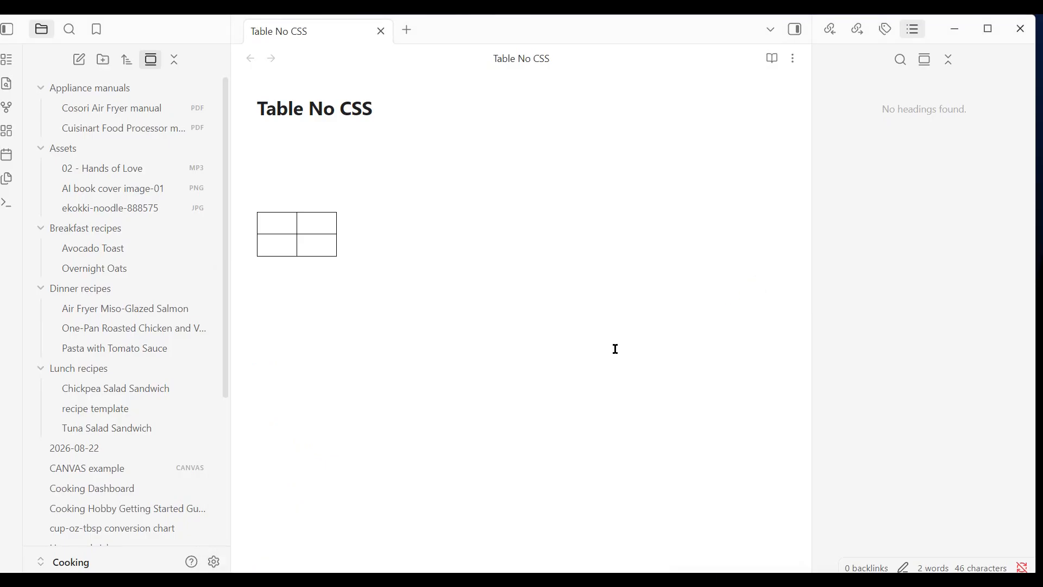
Set the base color scheme back to Dark in the Appearance settings and close the settings window.
{"action": "left_click", "coordinate": [214, 562]}
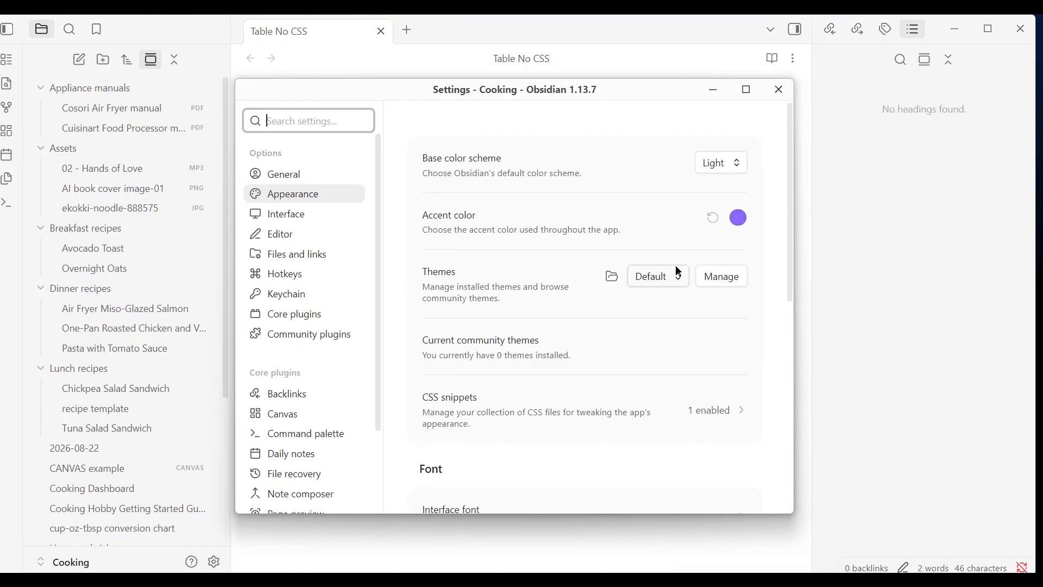
{"action": "left_click", "coordinate": [733, 163]}
{"action": "left_click", "coordinate": [715, 180]}
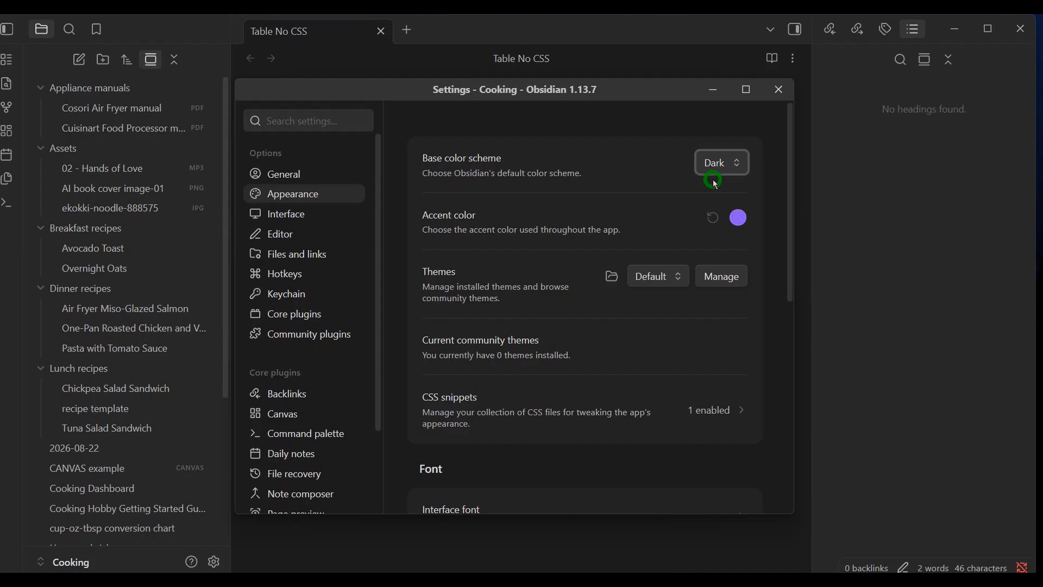
{"action": "left_click", "coordinate": [778, 89]}
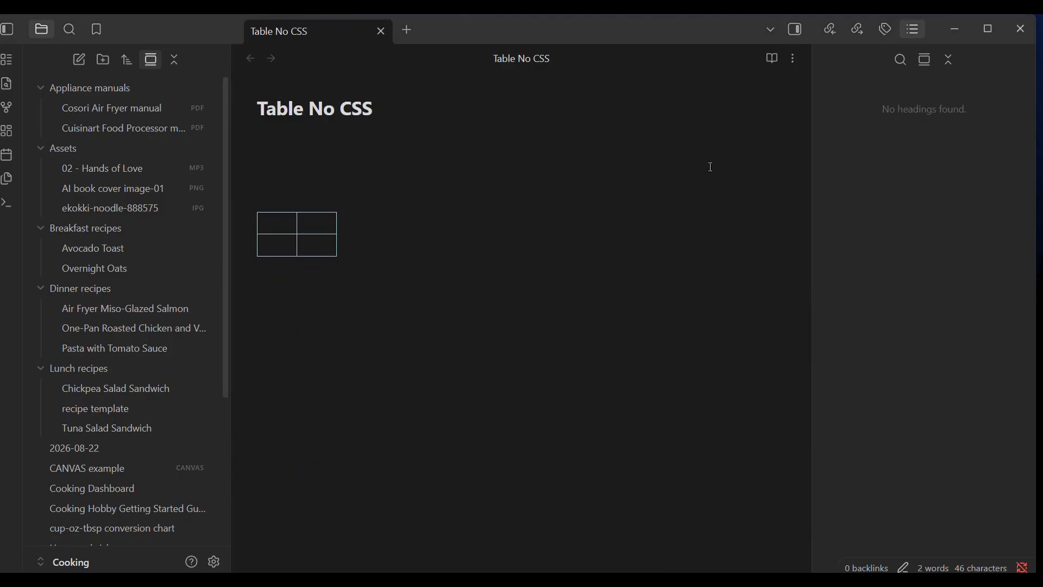